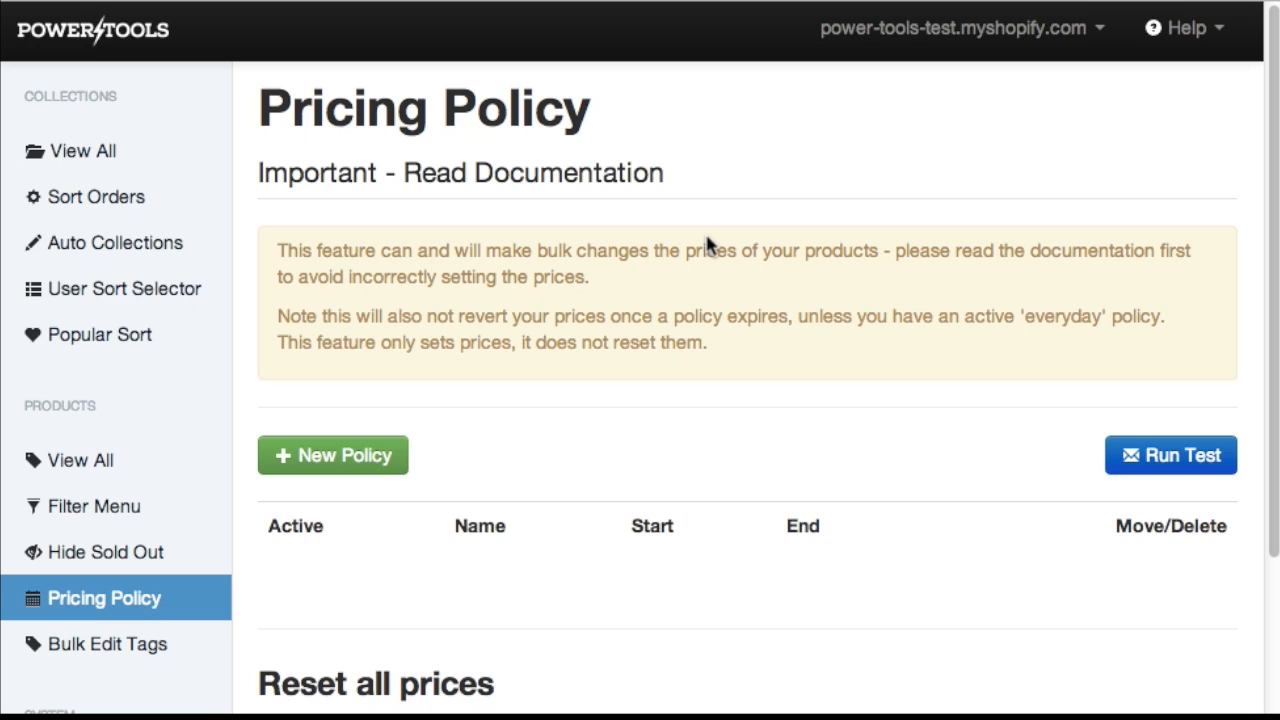
pyautogui.click(345, 464)
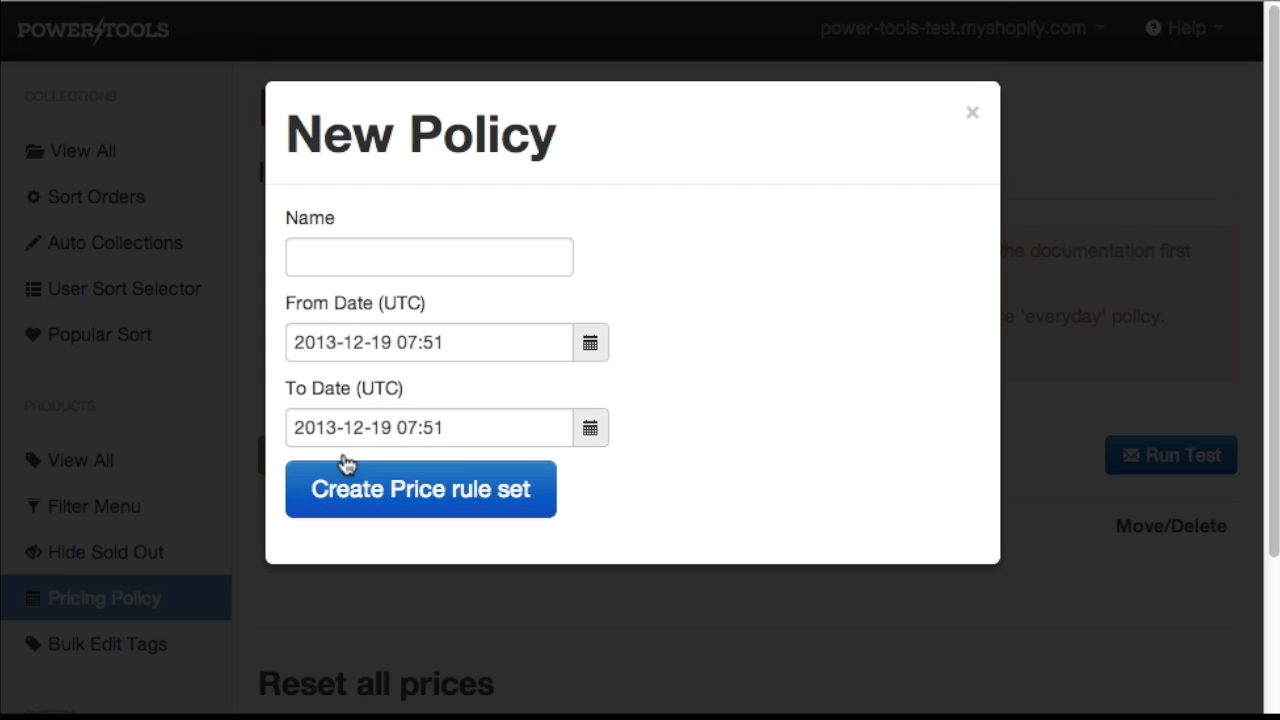
pyautogui.click(489, 260)
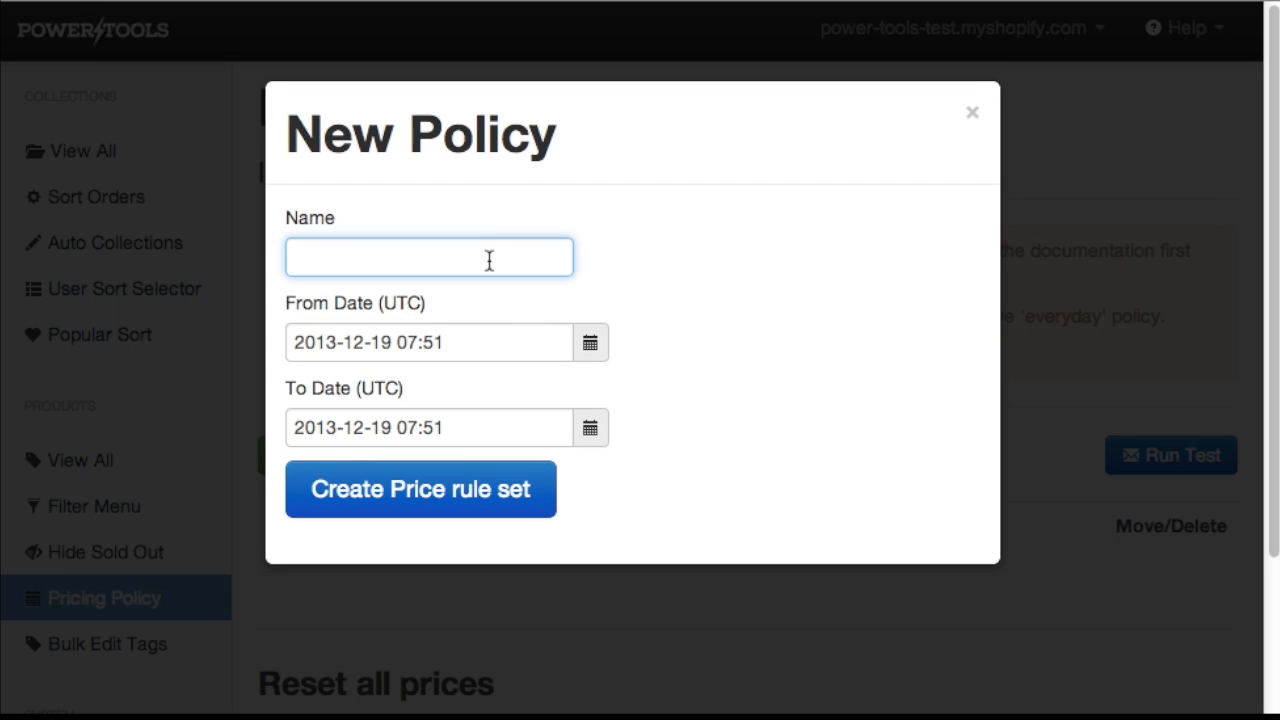
pyautogui.write('Everyday')
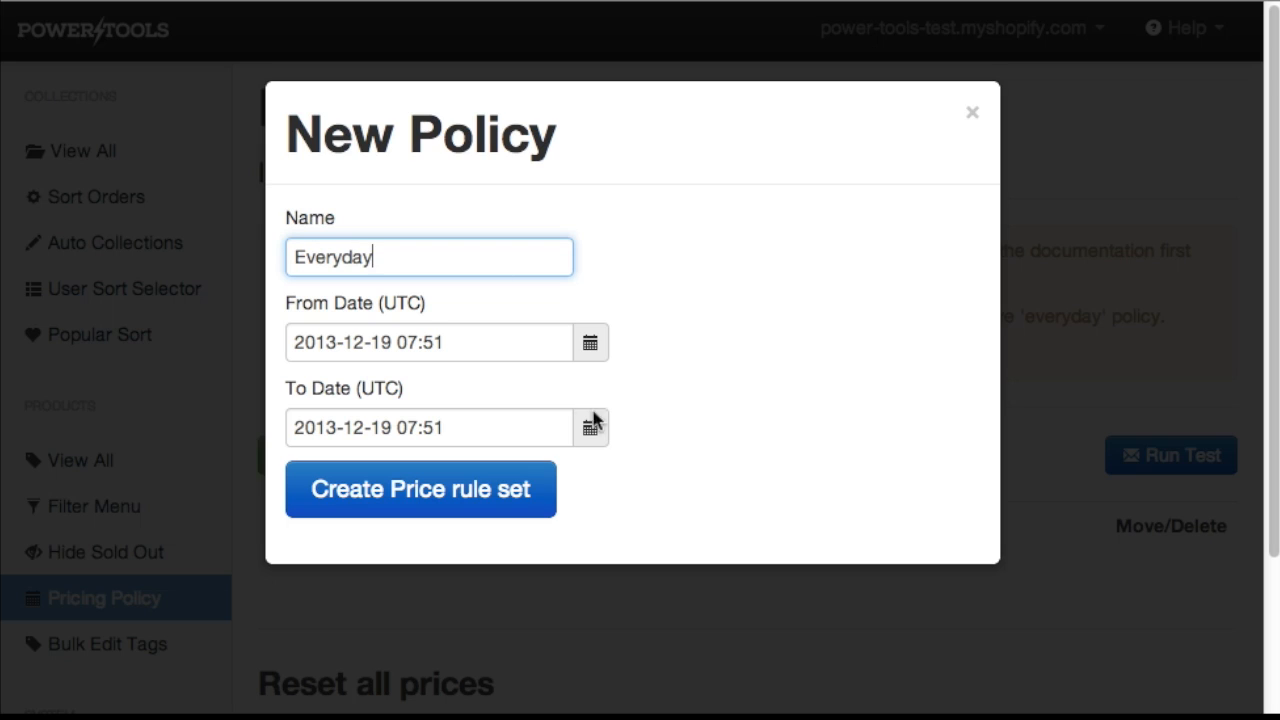
pyautogui.click(334, 428)
pyautogui.press('BackSpace')
pyautogui.write('9')
pyautogui.click(444, 496)
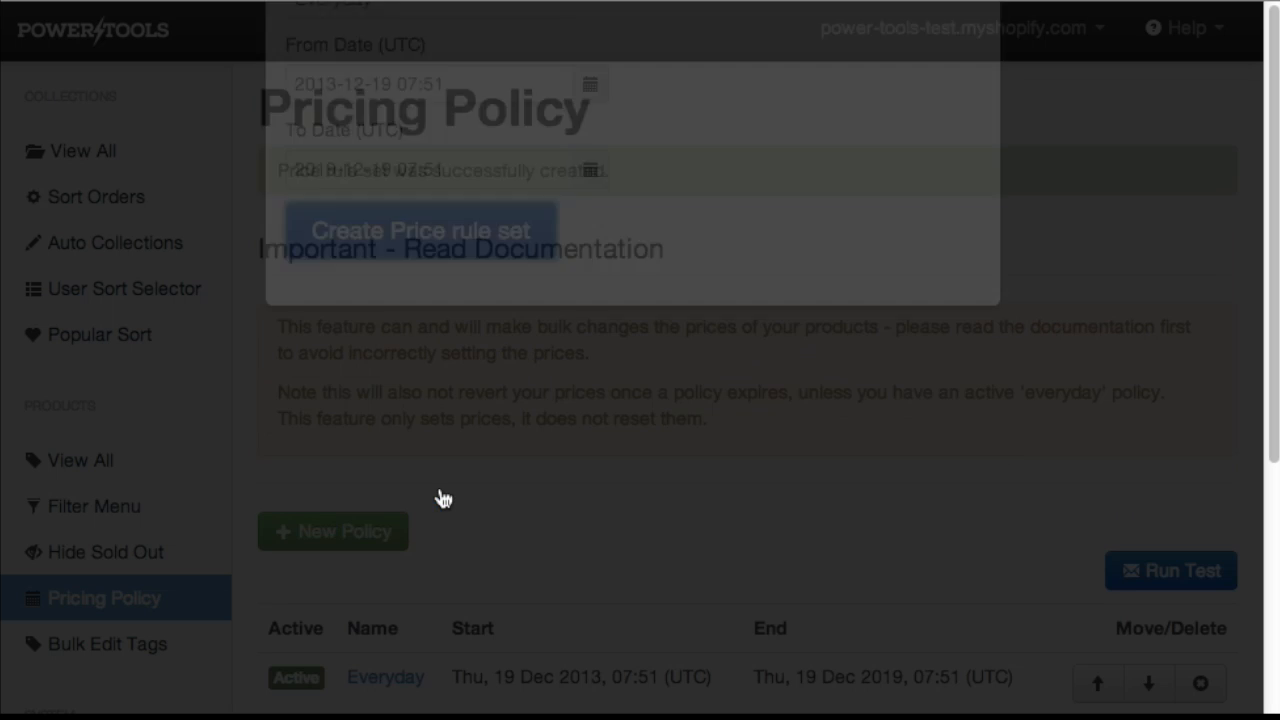
# Add a rule to the Everyday policy, leaving all filters and actions at their default values.
pyautogui.scroll(-5, 600, 472)
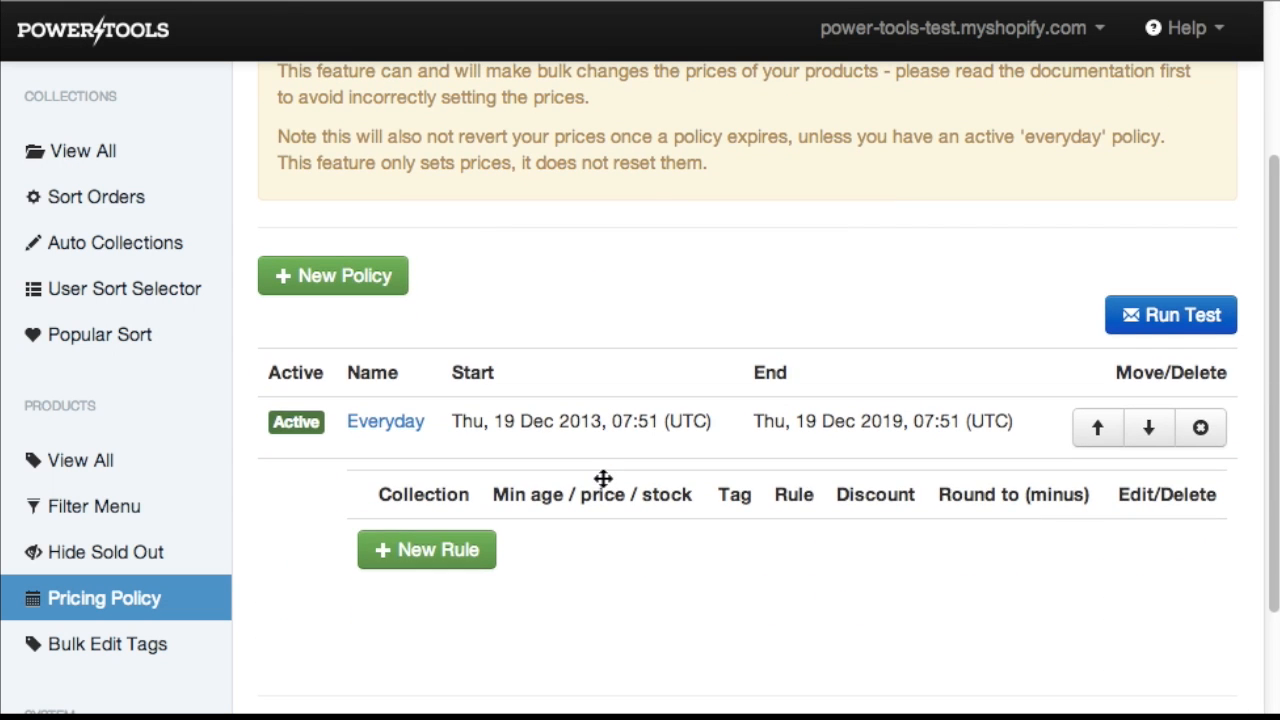
pyautogui.click(443, 556)
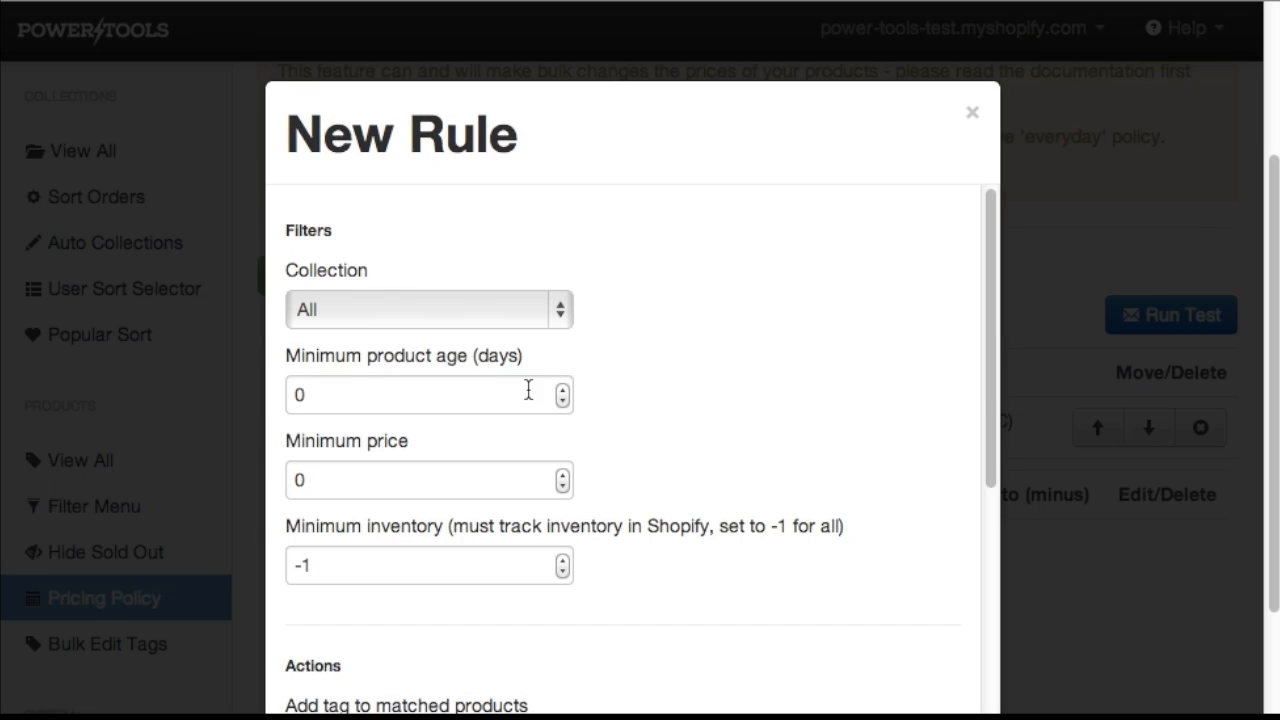
pyautogui.scroll(-6, 737, 467)
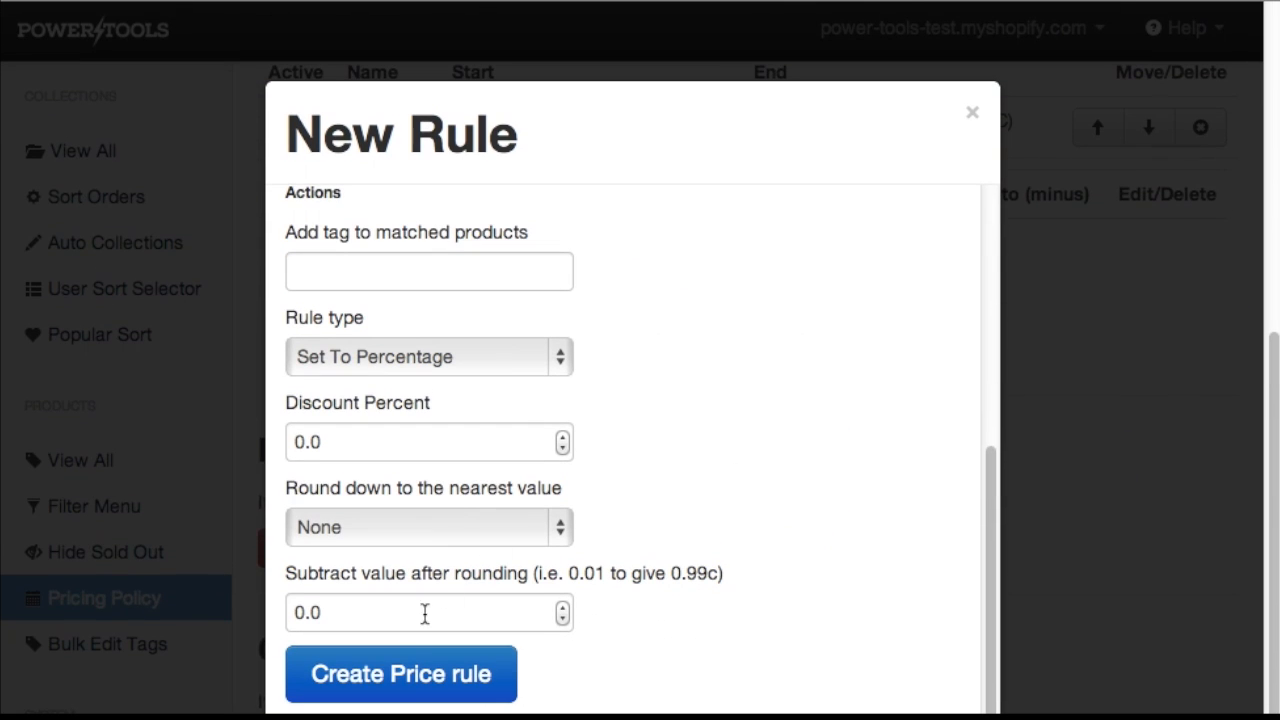
pyautogui.scroll(5, 671, 380)
pyautogui.scroll(-3, 671, 380)
pyautogui.scroll(-3, 671, 380)
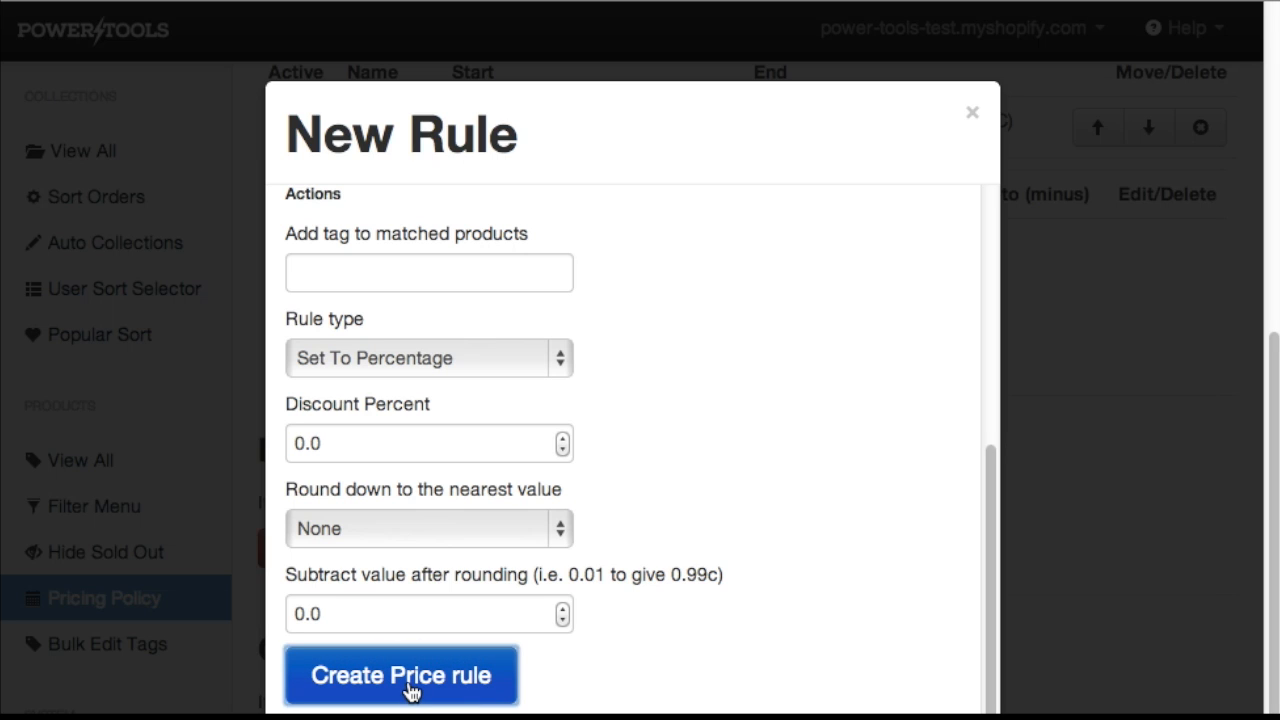
pyautogui.click(410, 690)
pyautogui.scroll(2, 740, 323)
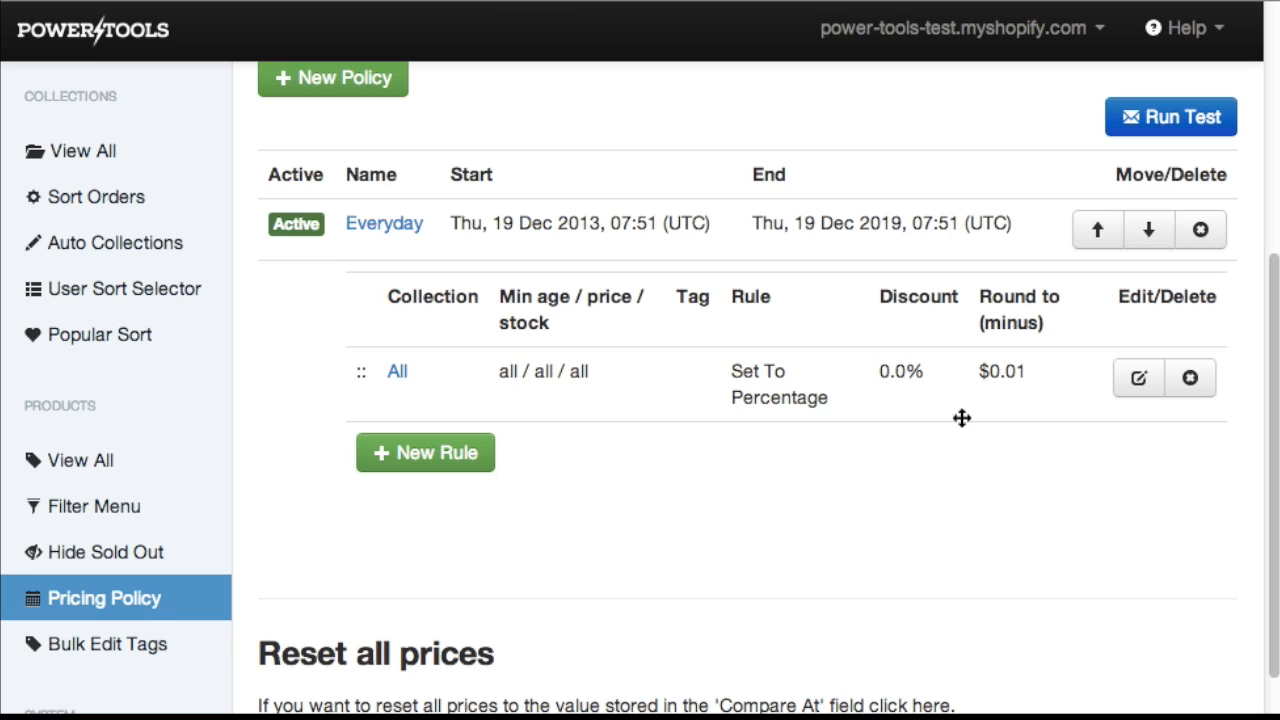
# Start another new rule with minimum product age 30 days and a discount percent of 5.
pyautogui.click(436, 458)
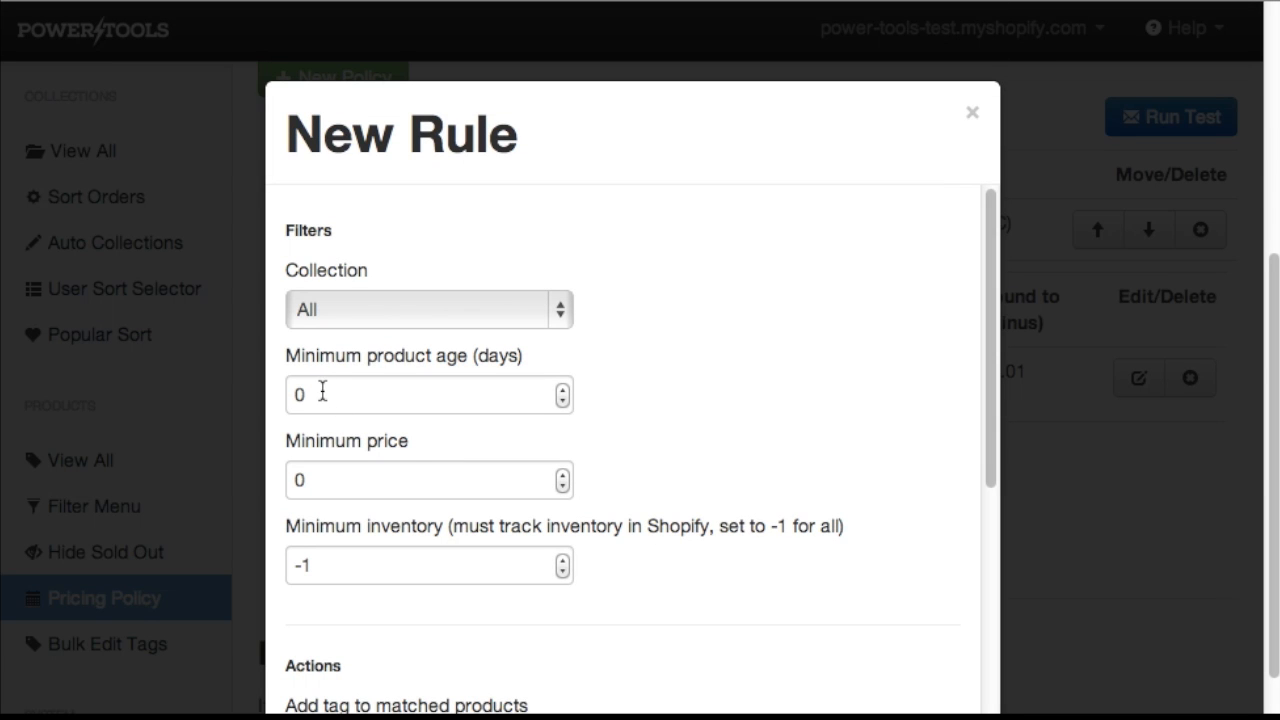
pyautogui.doubleClick(300, 396)
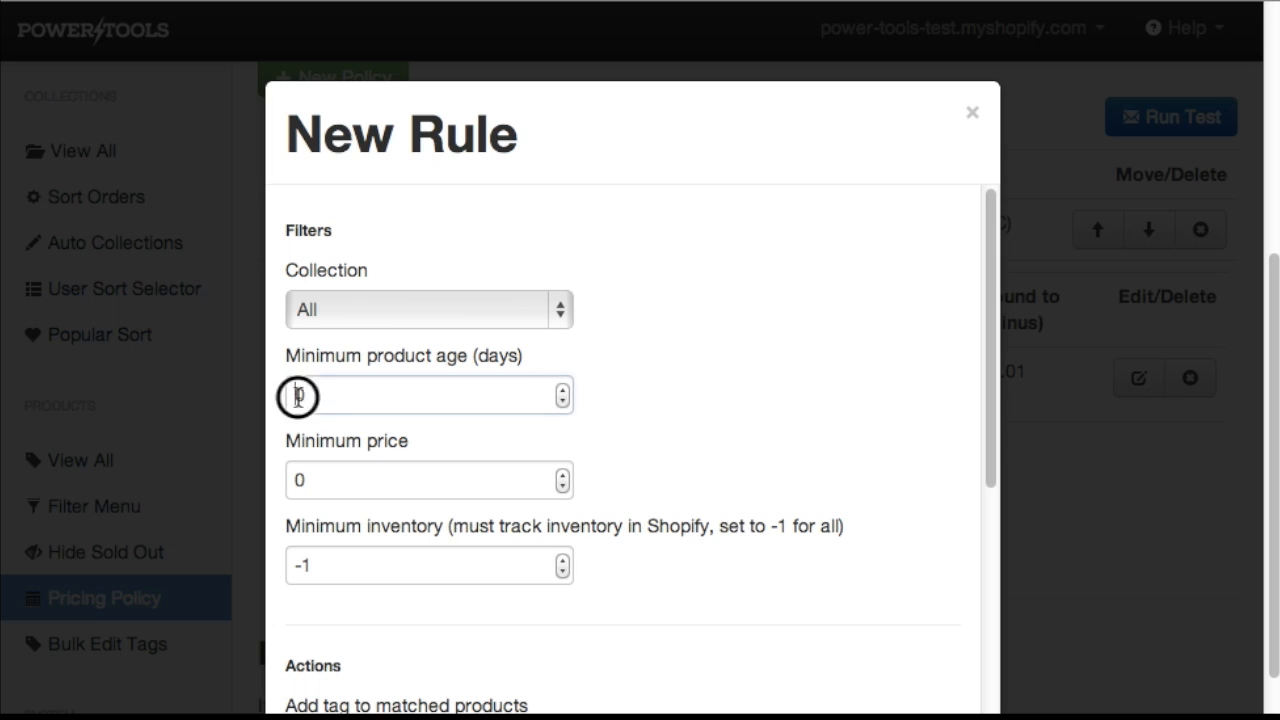
pyautogui.write('30')
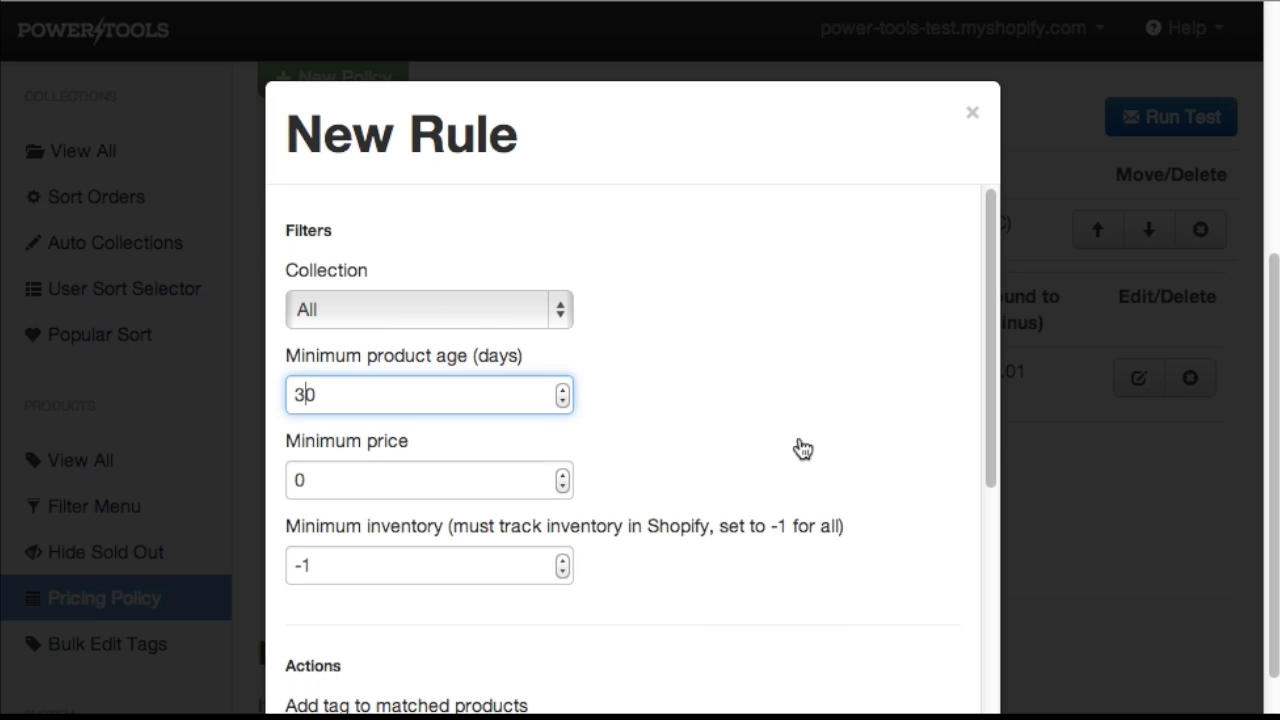
pyautogui.scroll(-3, 800, 446)
pyautogui.click(300, 616)
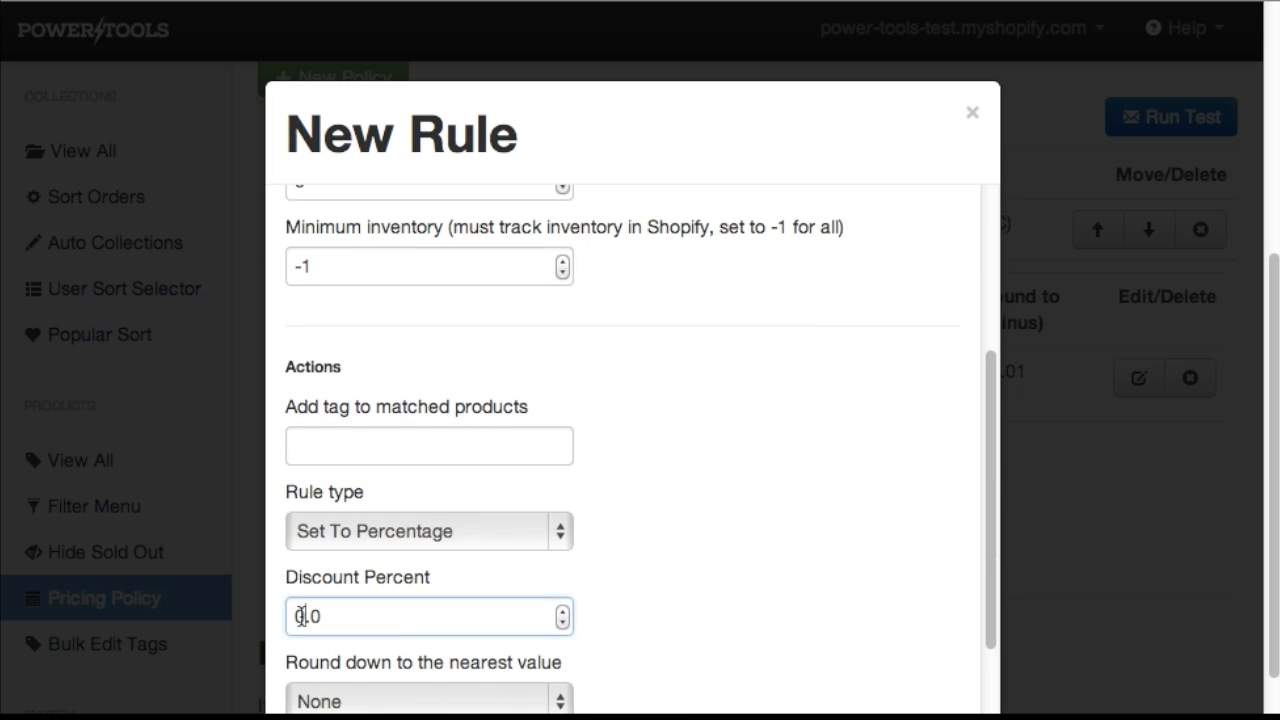
pyautogui.press('Delete')
pyautogui.write('5')
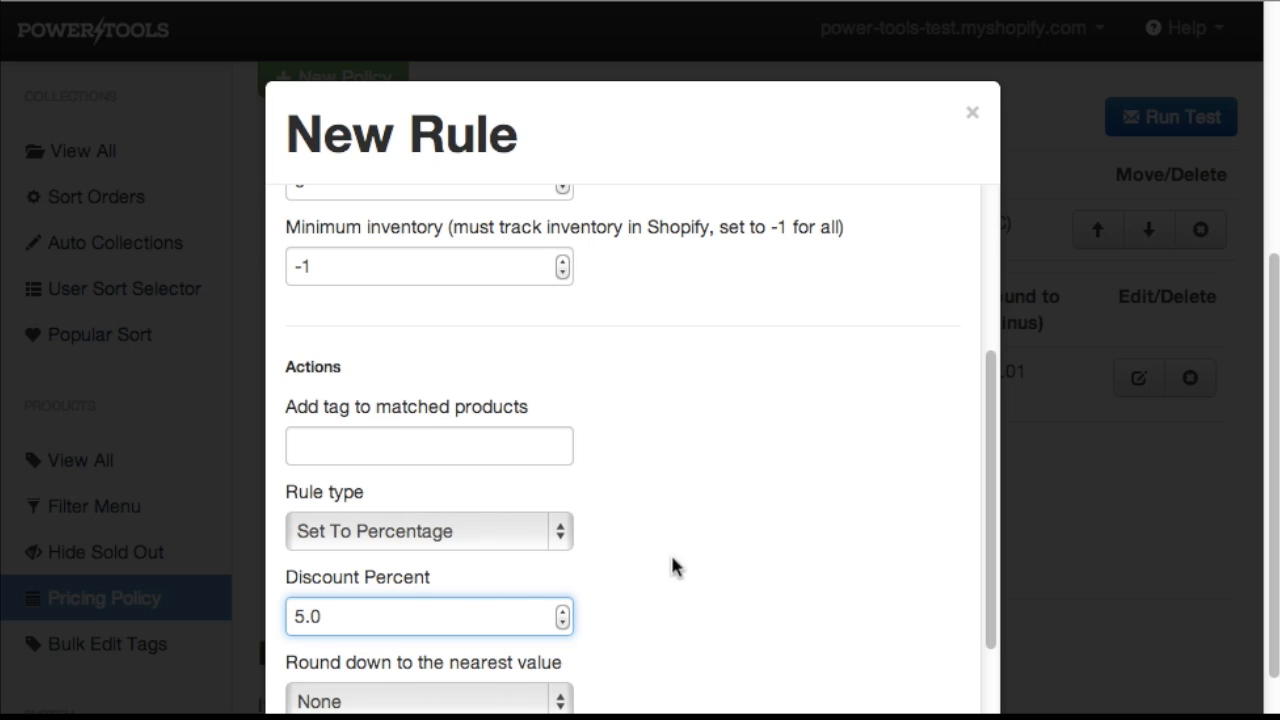
# Set rounding down to the nearest $1.00, subtract 0.01 after rounding, and create the rule.
pyautogui.scroll(-2, 771, 543)
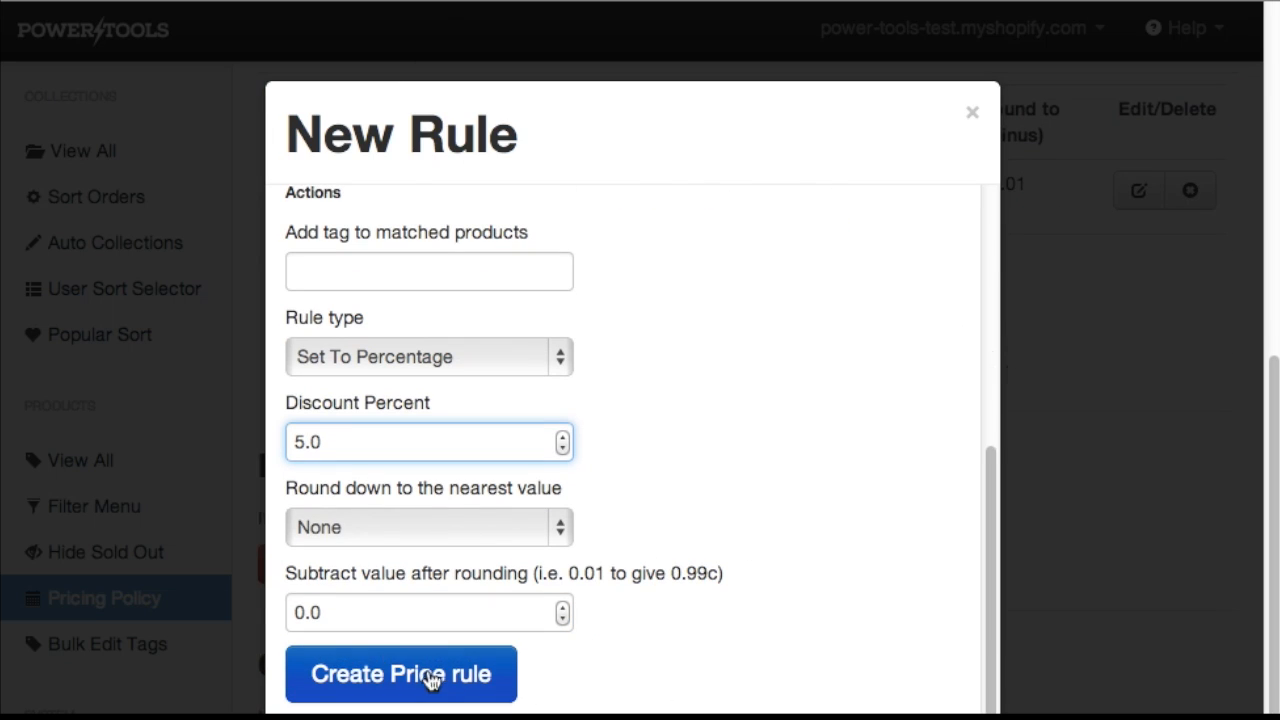
pyautogui.click(559, 533)
pyautogui.click(445, 656)
pyautogui.click(563, 620)
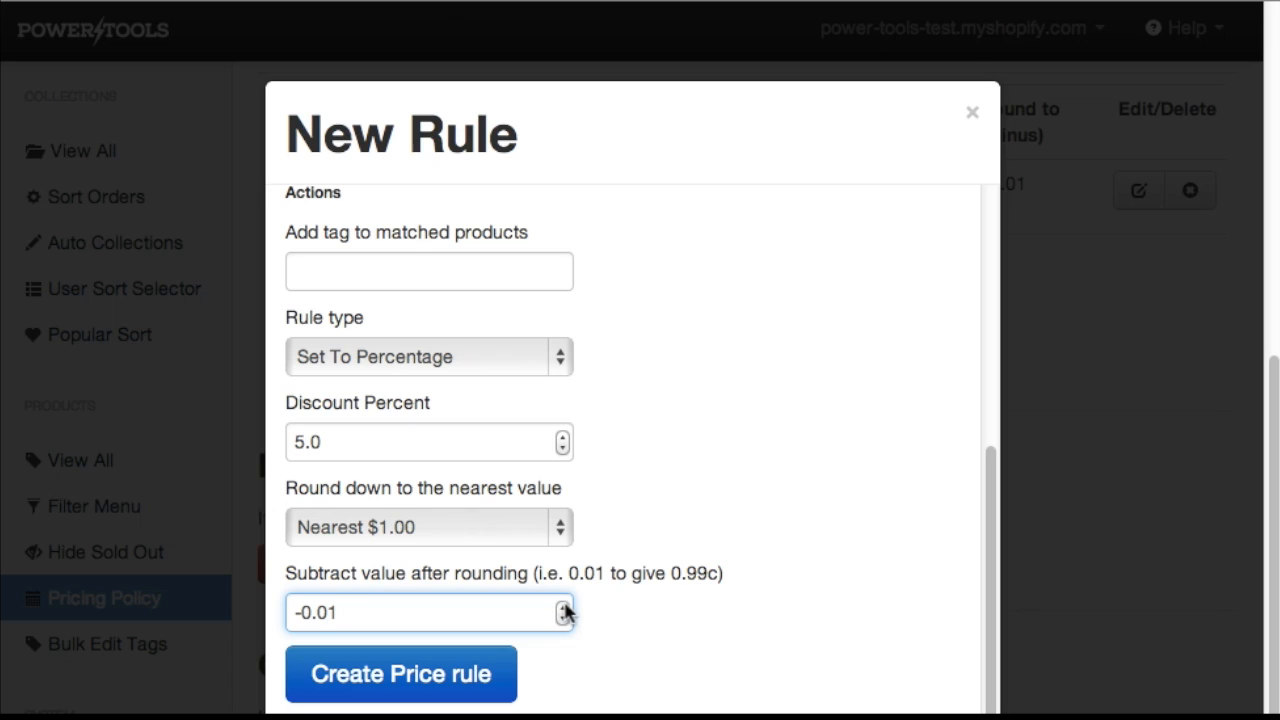
pyautogui.click(563, 606)
pyautogui.write('.01')
pyautogui.click(678, 621)
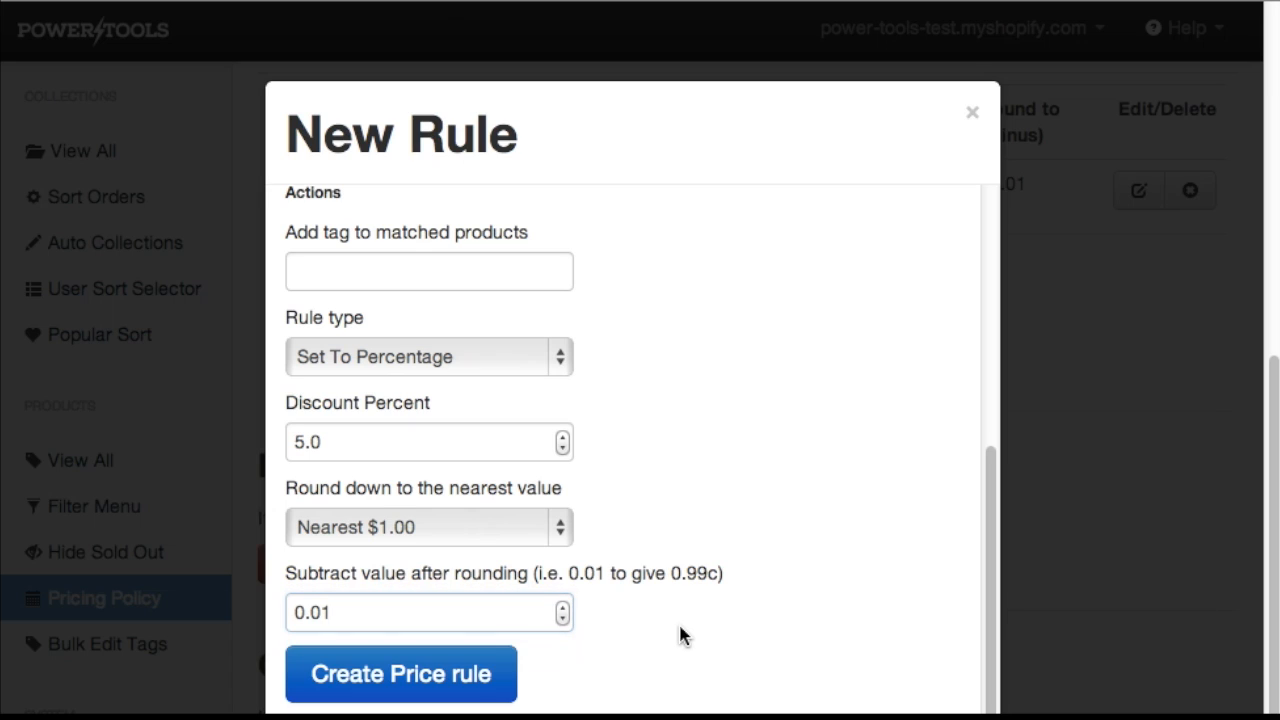
pyautogui.click(399, 679)
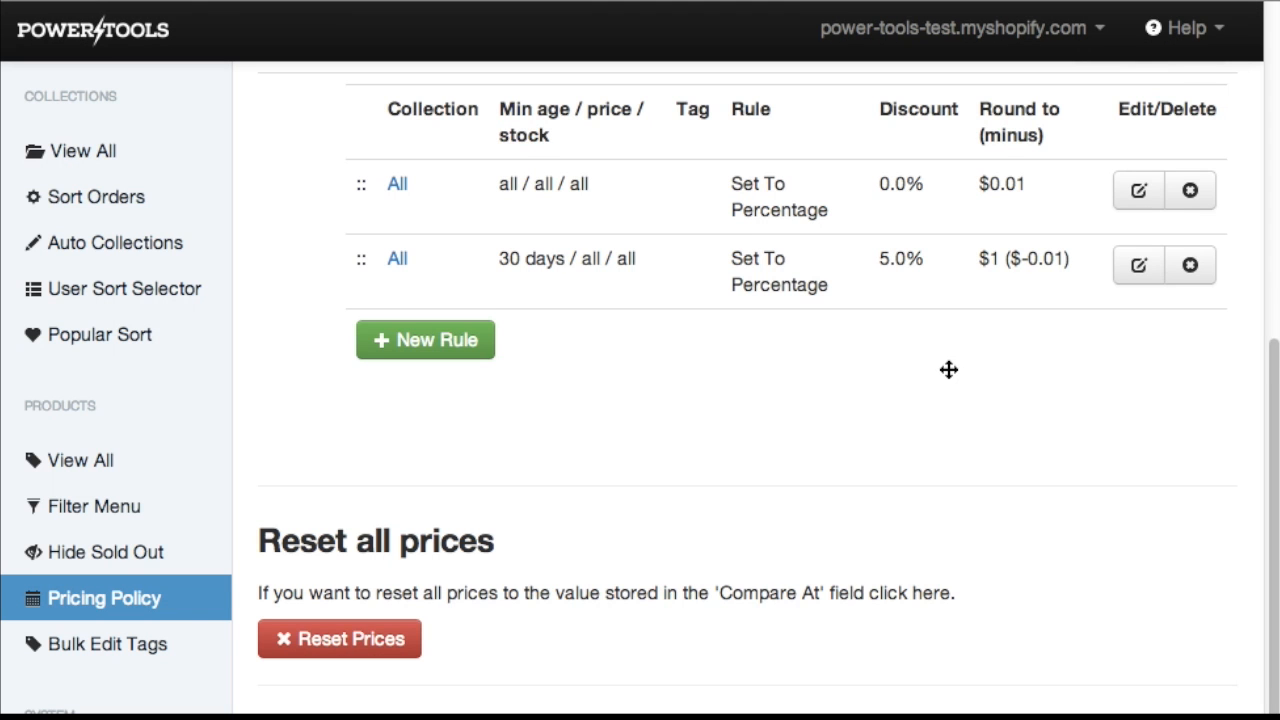
# Start a third new rule with minimum inventory 1 and a discount percent of 20.
pyautogui.scroll(2, 948, 370)
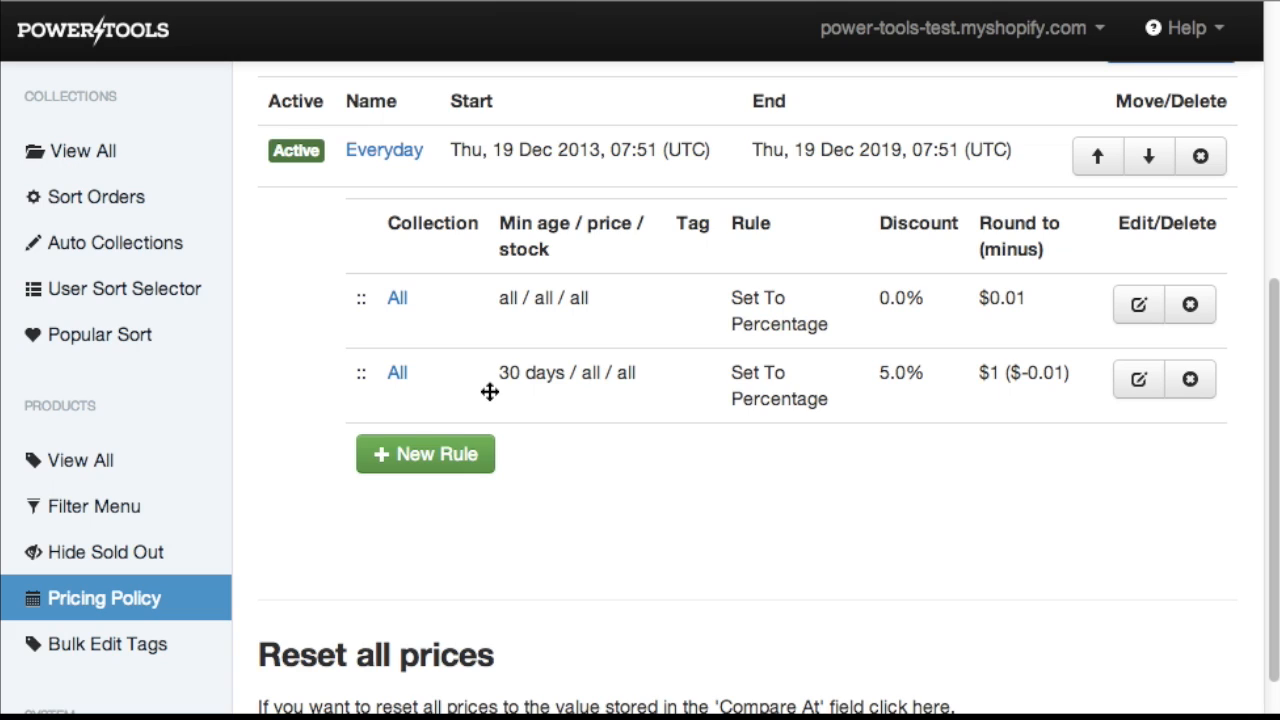
pyautogui.click(423, 465)
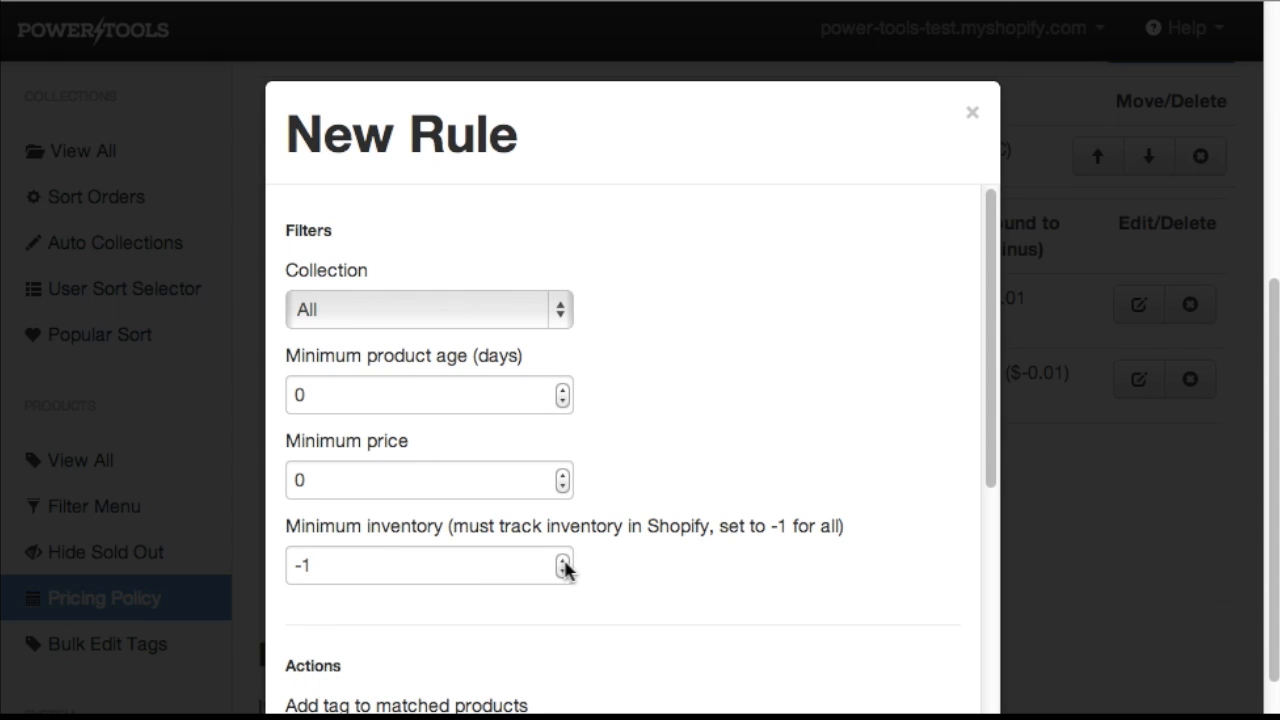
pyautogui.click(563, 560)
pyautogui.click(563, 560)
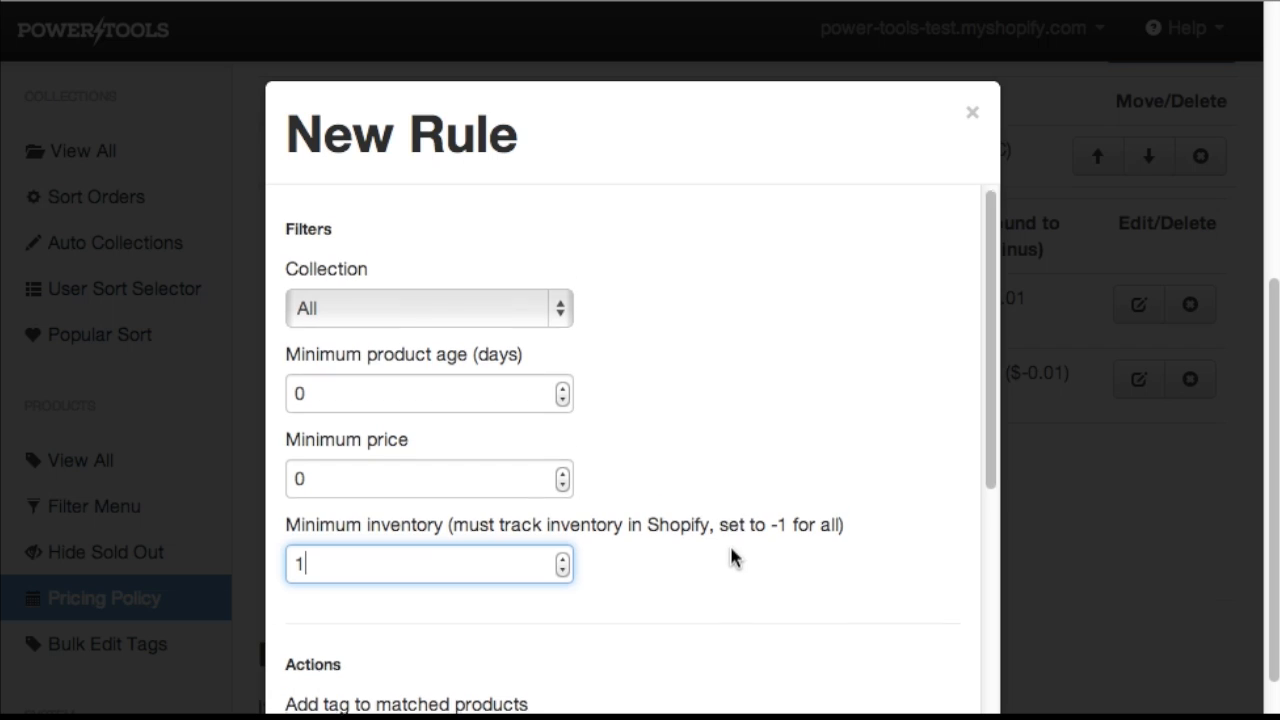
pyautogui.scroll(-5, 731, 556)
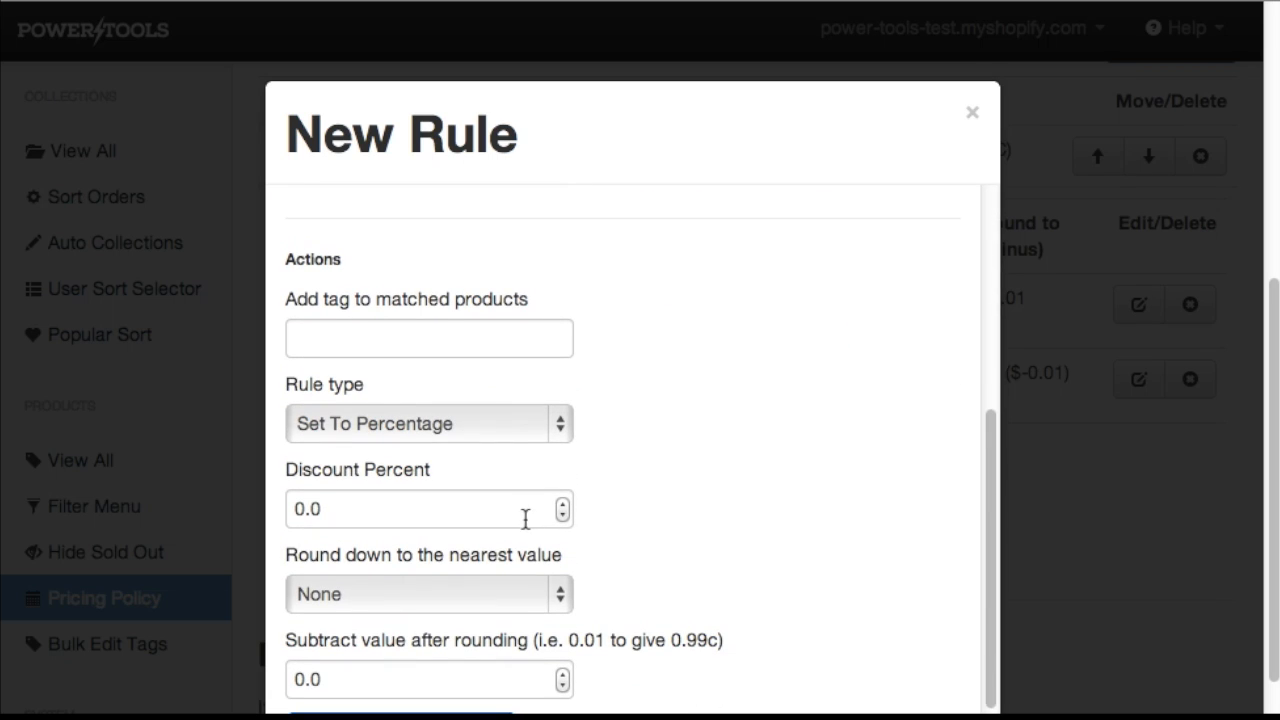
pyautogui.click(297, 508)
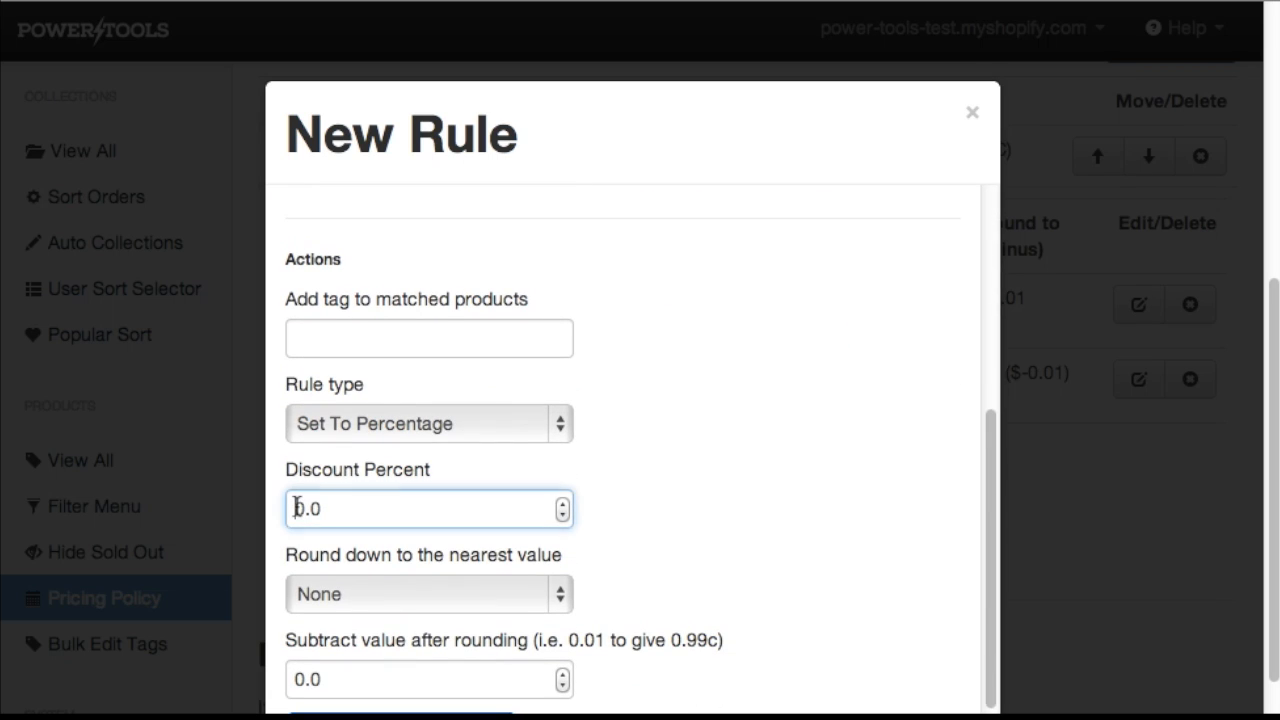
pyautogui.write('2')
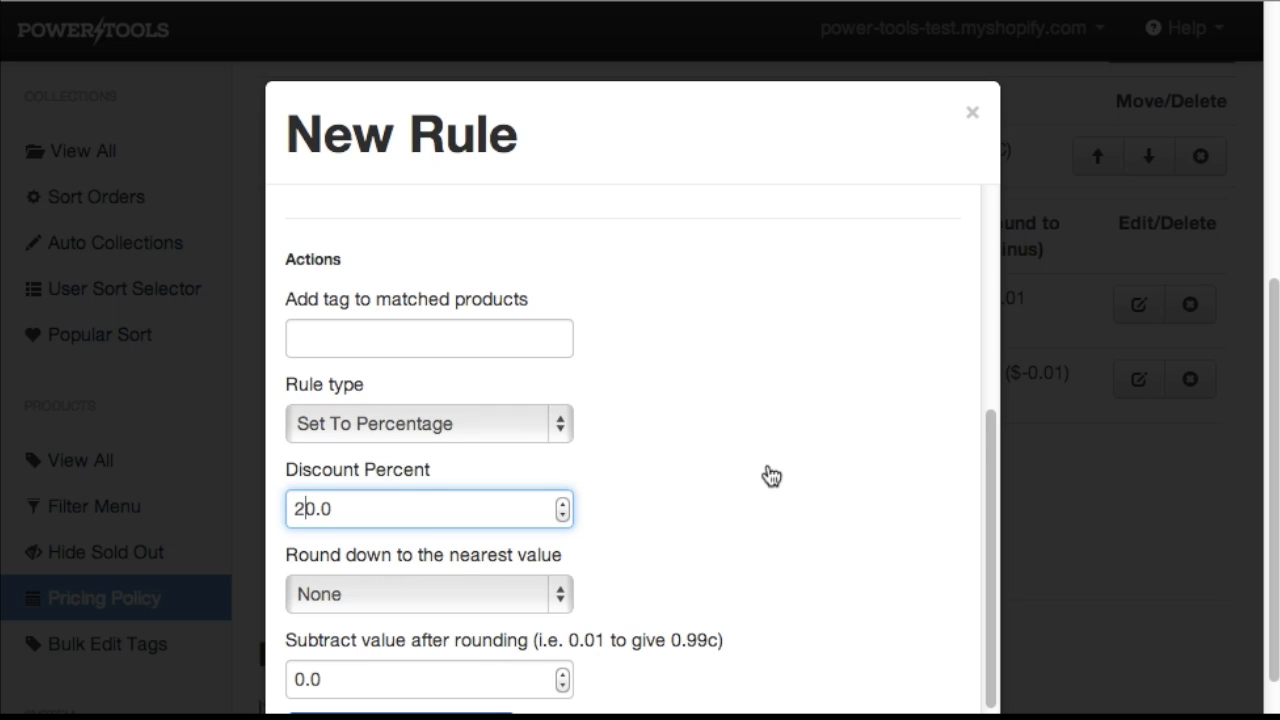
# Set rounding down to the nearest $1.00, subtract 0.01 after rounding, and create the rule.
pyautogui.scroll(-2, 768, 474)
pyautogui.click(556, 532)
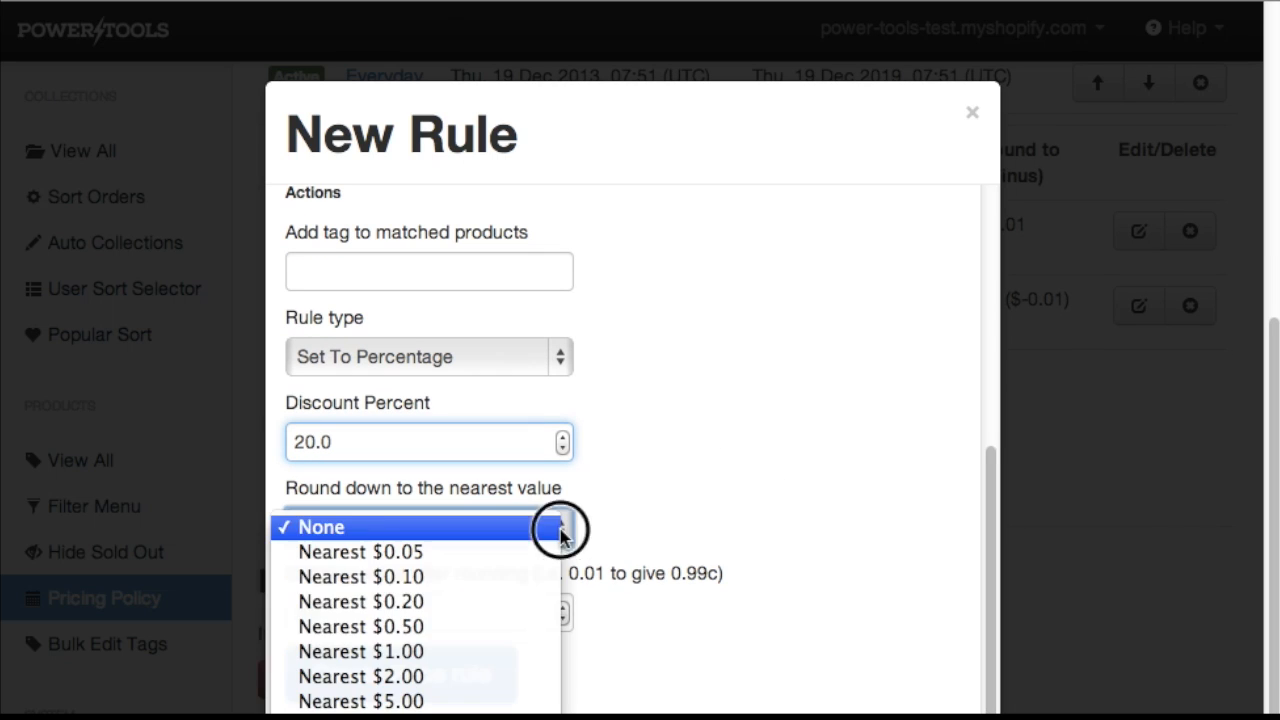
pyautogui.click(462, 652)
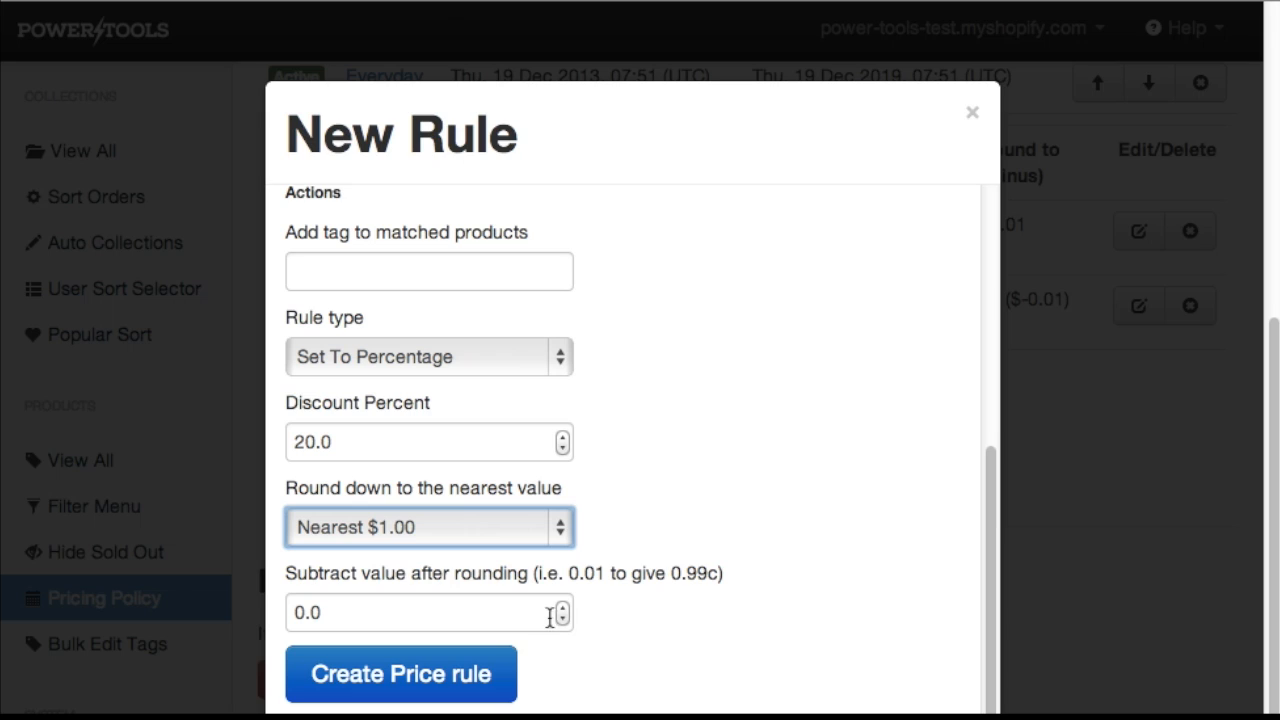
pyautogui.click(563, 609)
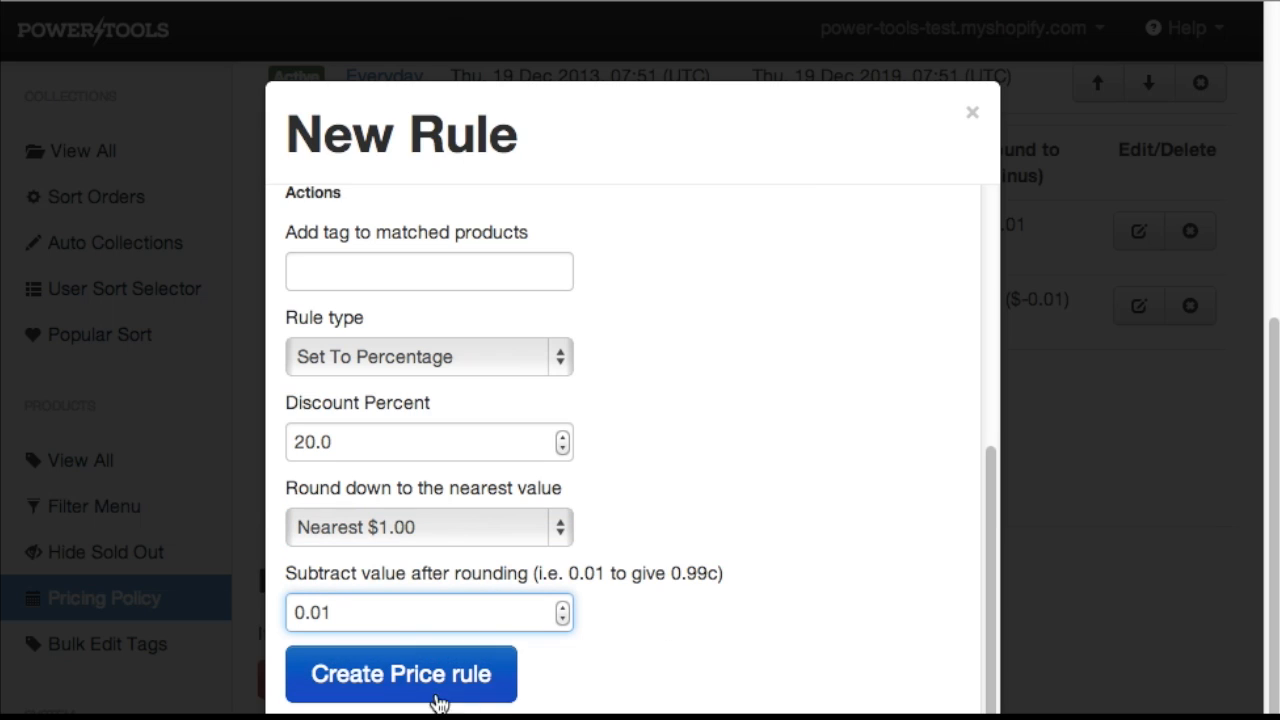
pyautogui.click(400, 676)
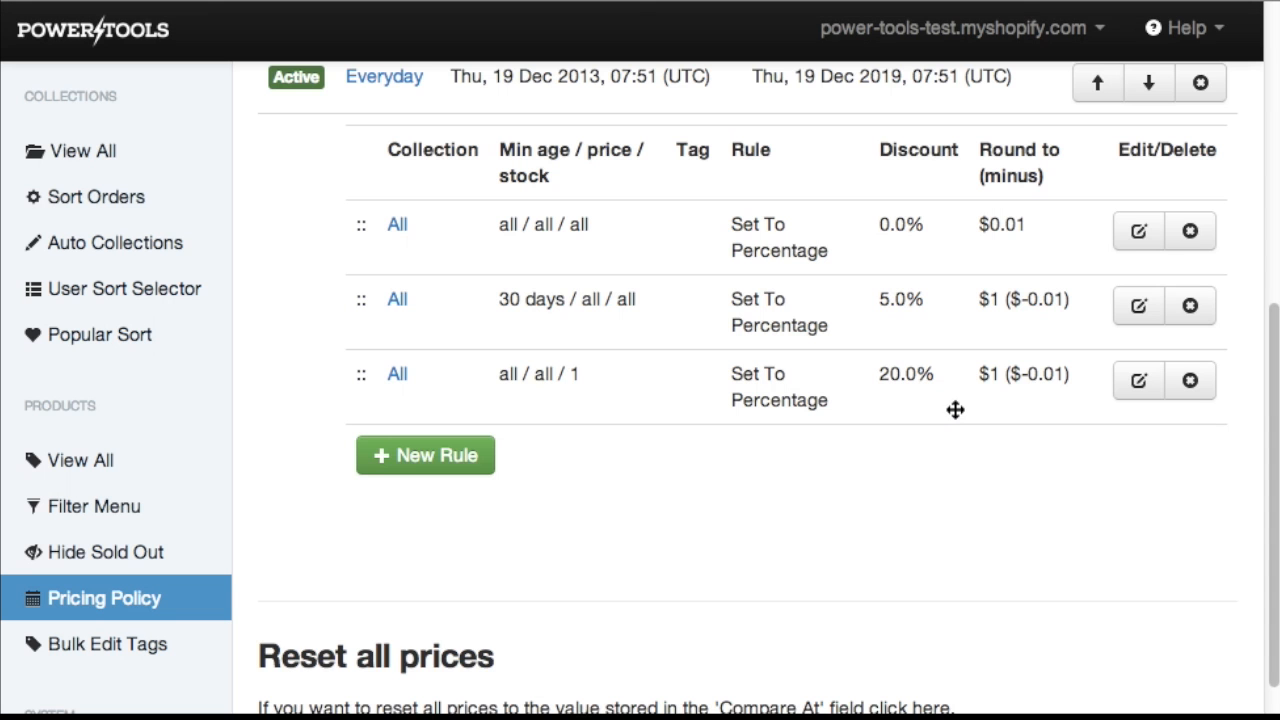
# Start another new pricing policy and name it 1 Day Sale.
pyautogui.scroll(3, 958, 410)
pyautogui.scroll(1, 958, 410)
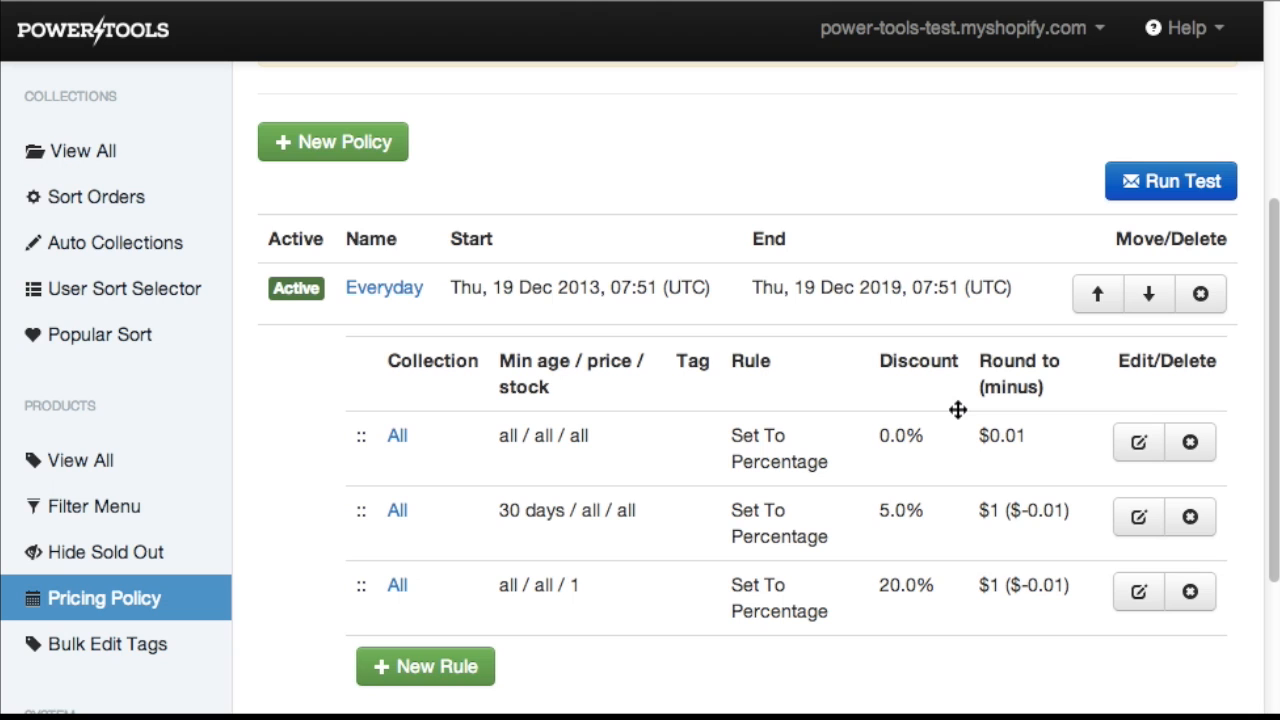
pyautogui.scroll(-1, 958, 410)
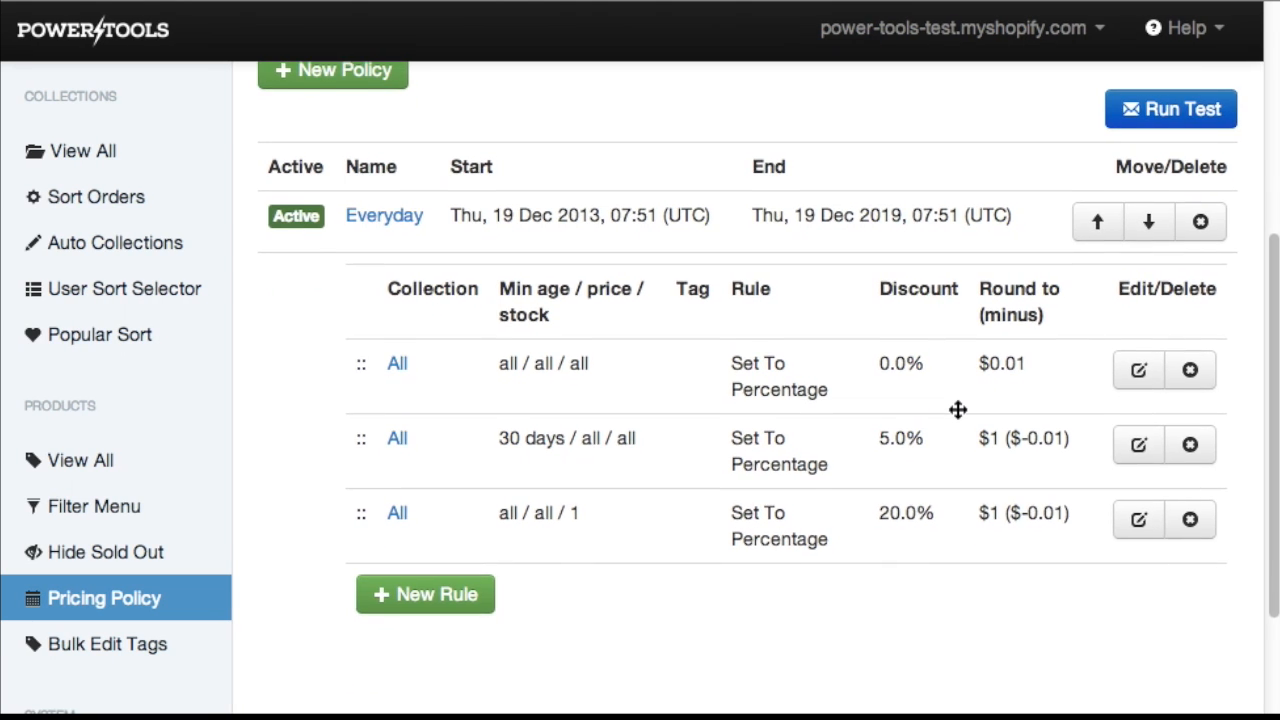
pyautogui.scroll(1, 958, 410)
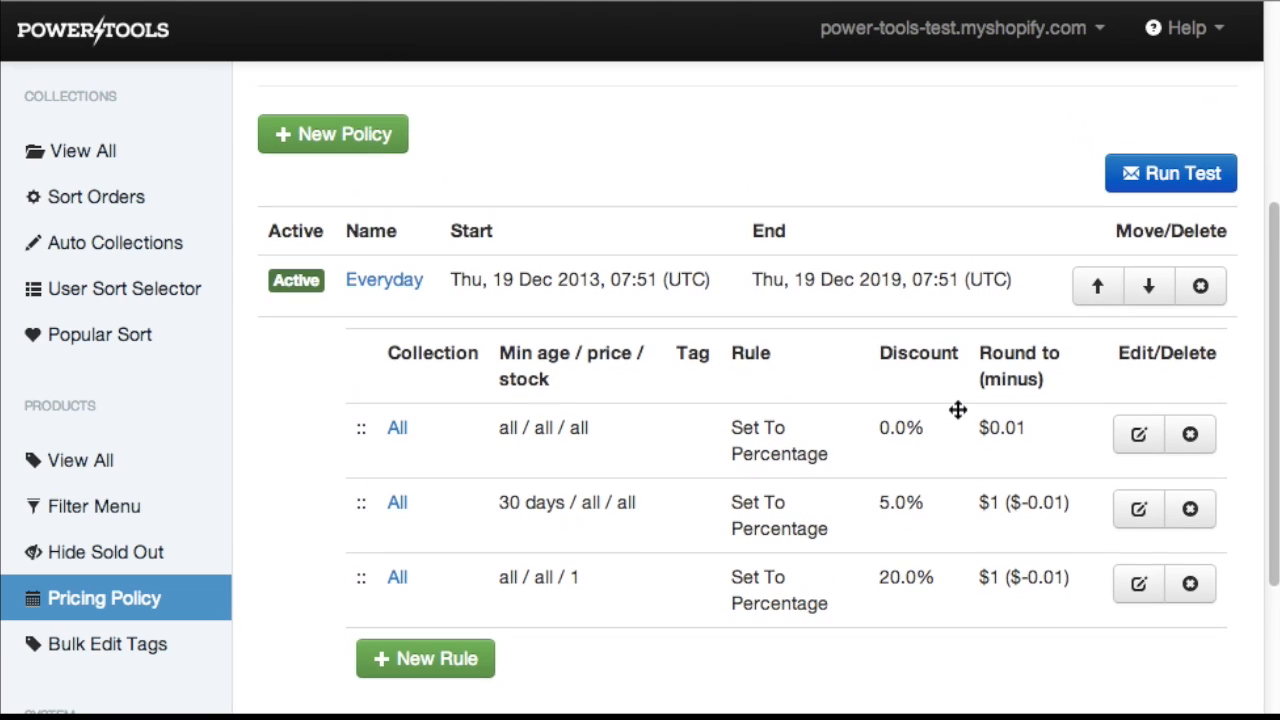
pyautogui.click(368, 145)
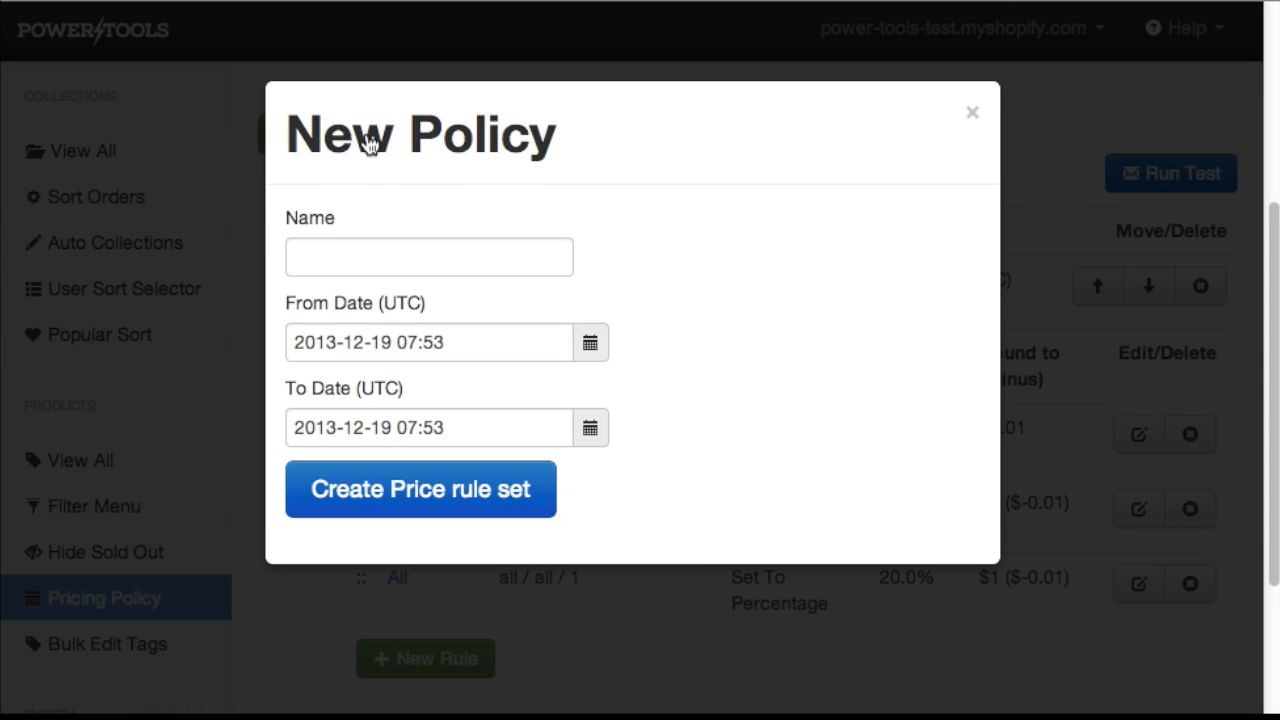
pyautogui.click(428, 256)
pyautogui.press('Down')
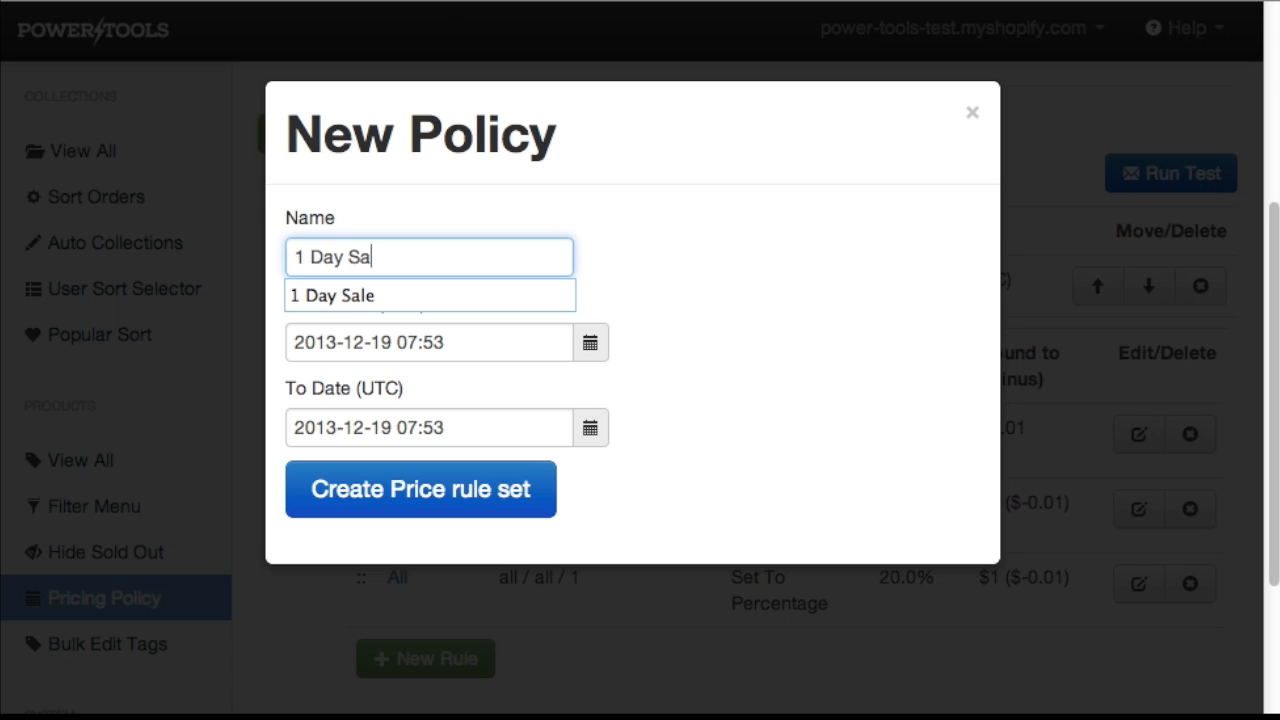
pyautogui.click(433, 298)
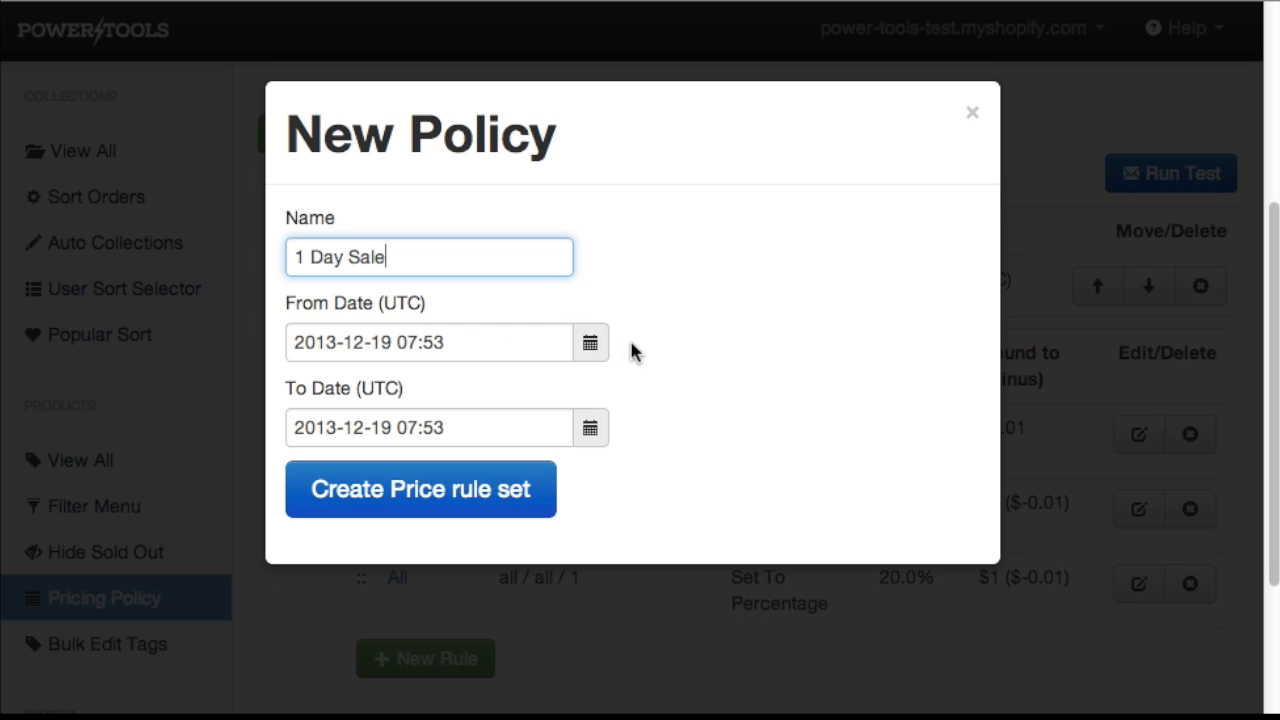
pyautogui.click(600, 347)
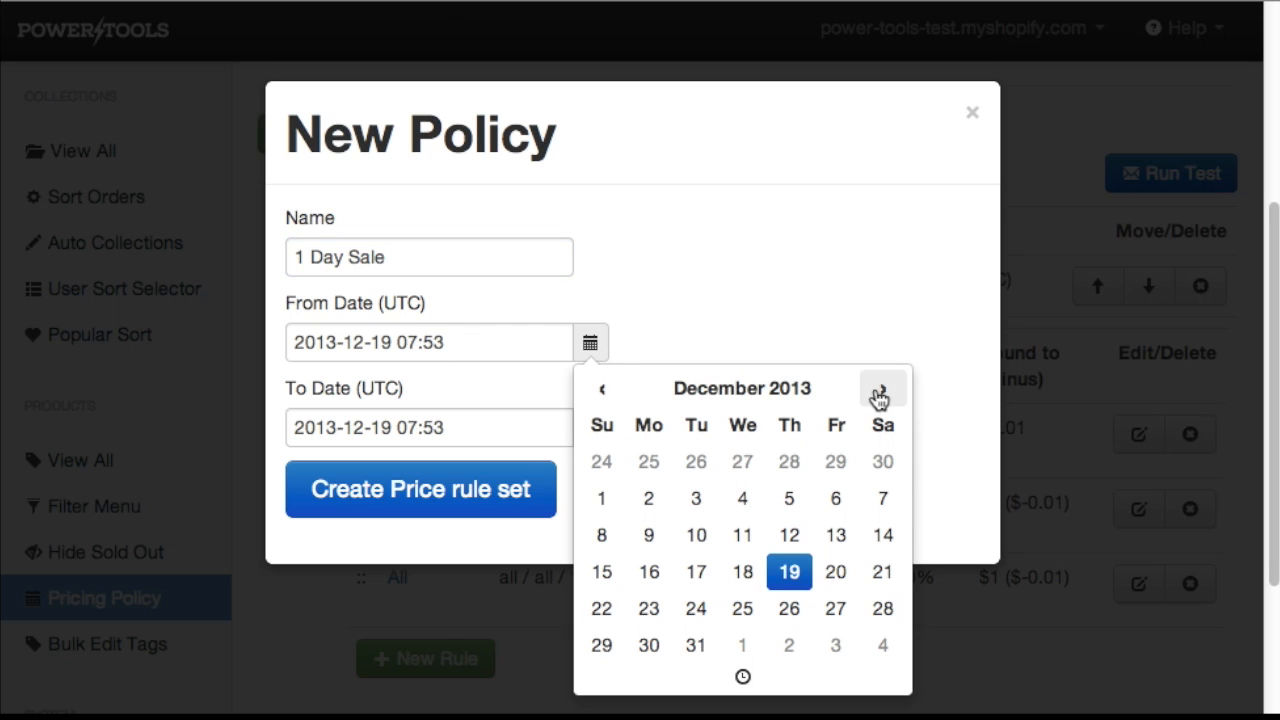
pyautogui.click(789, 620)
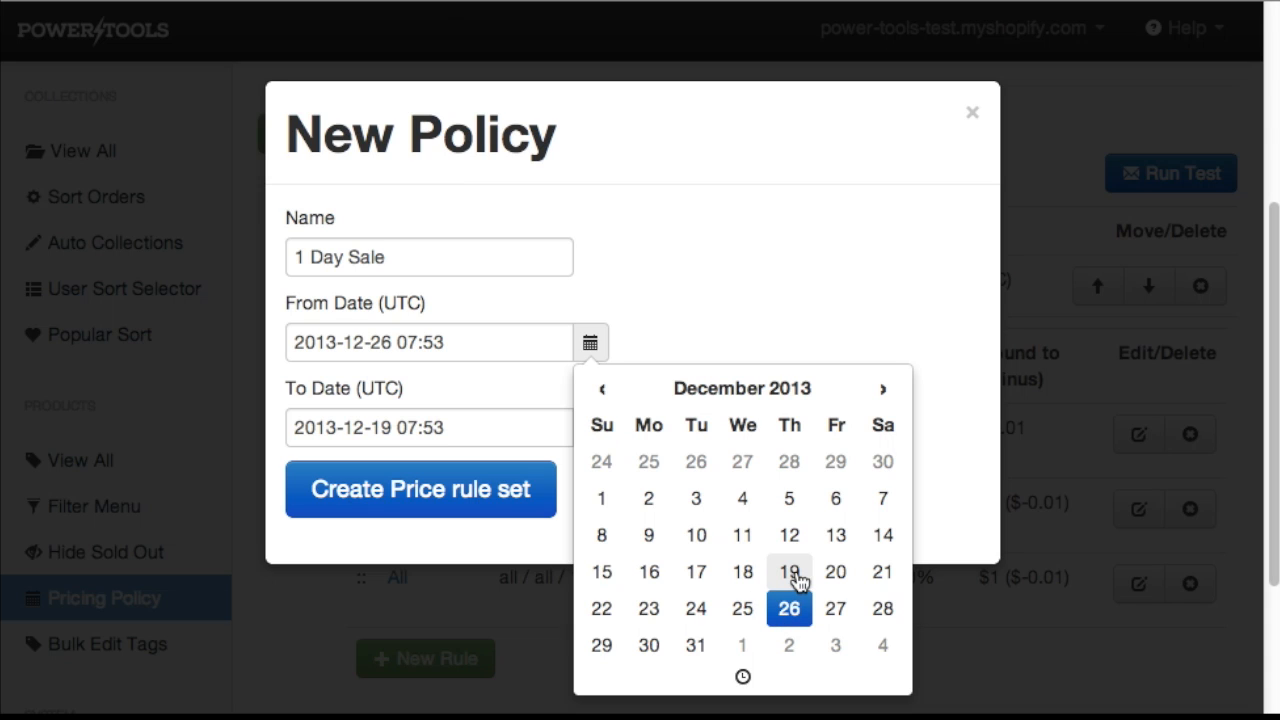
pyautogui.click(743, 679)
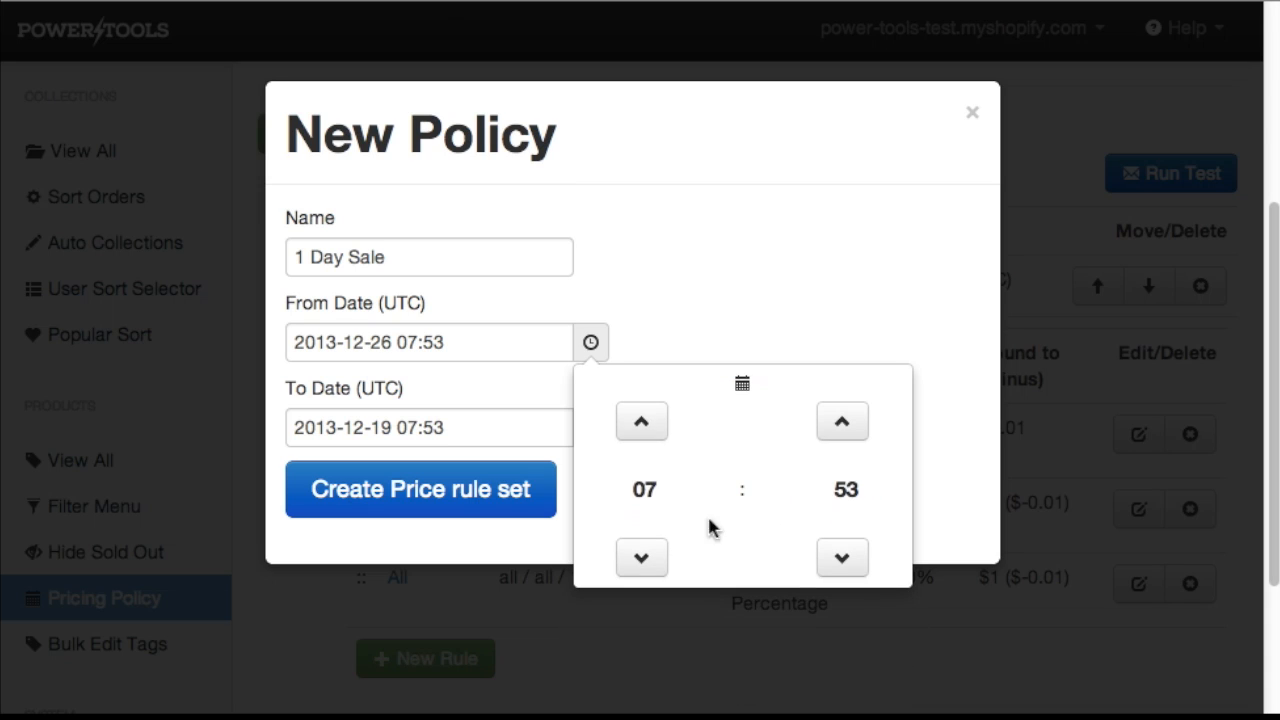
pyautogui.click(641, 558)
pyautogui.click(641, 558)
pyautogui.click(641, 558)
pyautogui.click(641, 558)
pyautogui.click(641, 558)
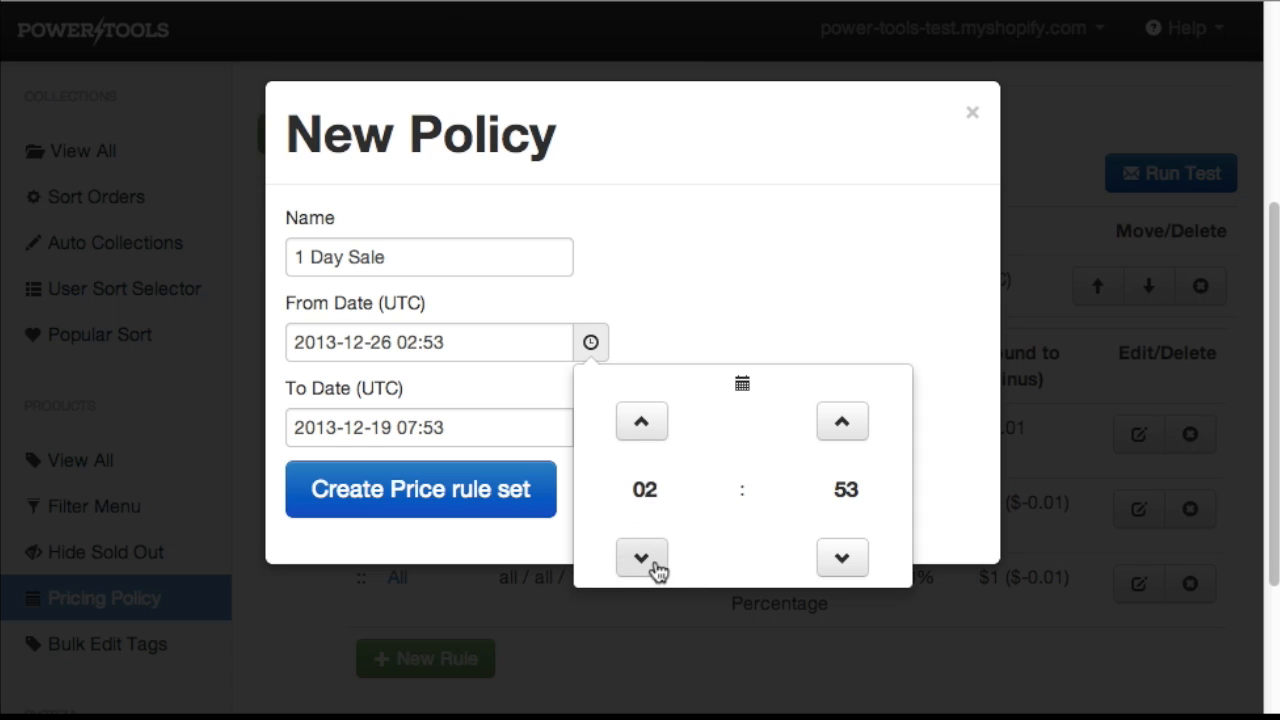
pyautogui.click(641, 558)
pyautogui.click(641, 558)
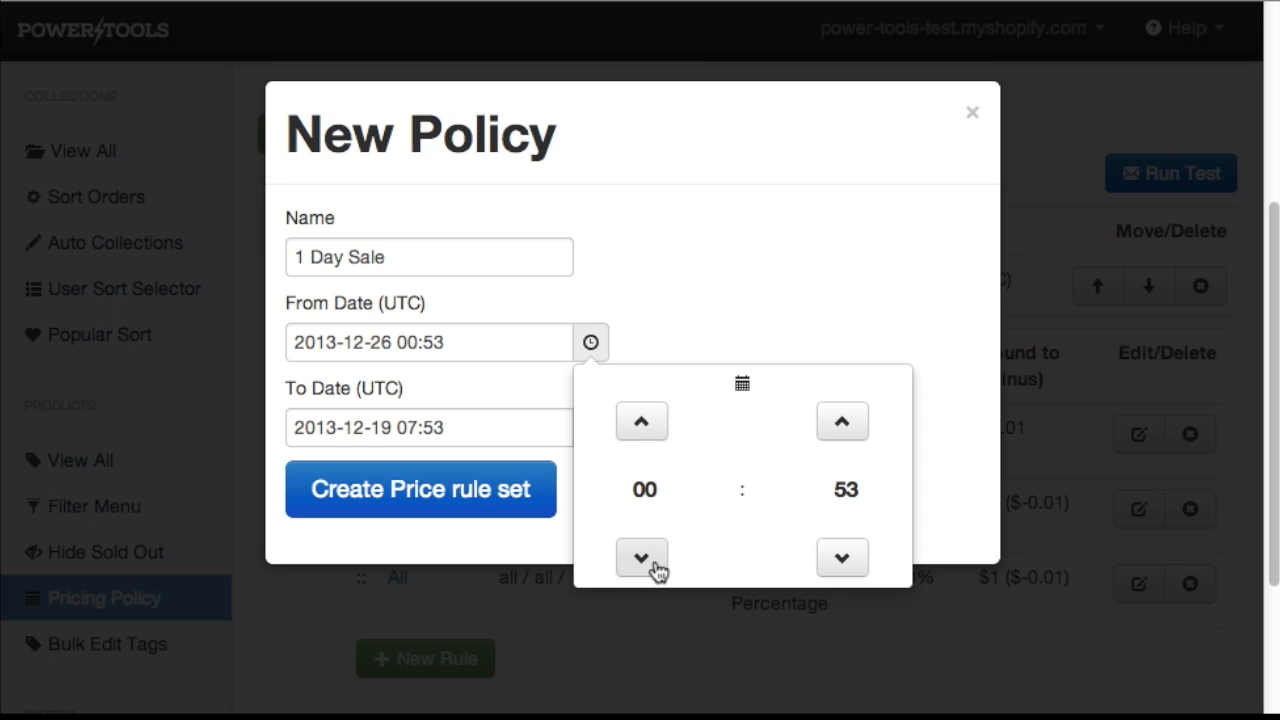
pyautogui.click(858, 568)
pyautogui.click(858, 568)
pyautogui.click(858, 568)
pyautogui.click(858, 568)
pyautogui.click(858, 568)
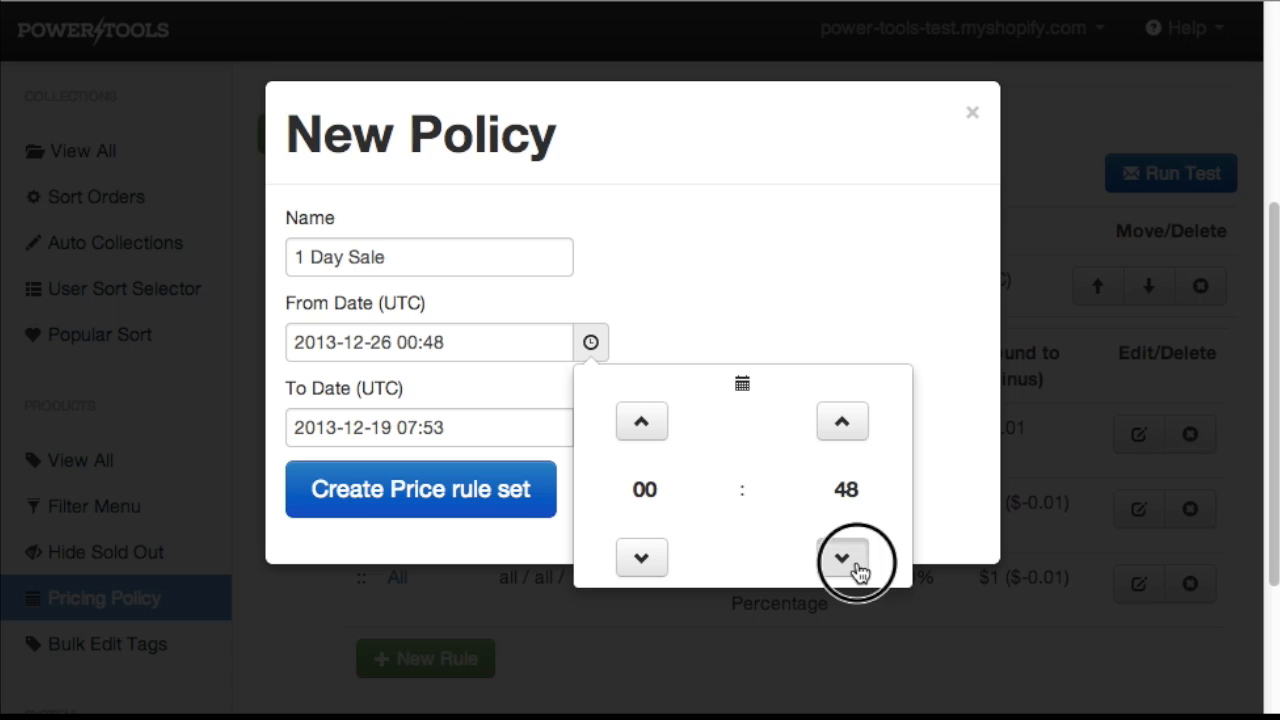
pyautogui.click(858, 568)
pyautogui.click(848, 490)
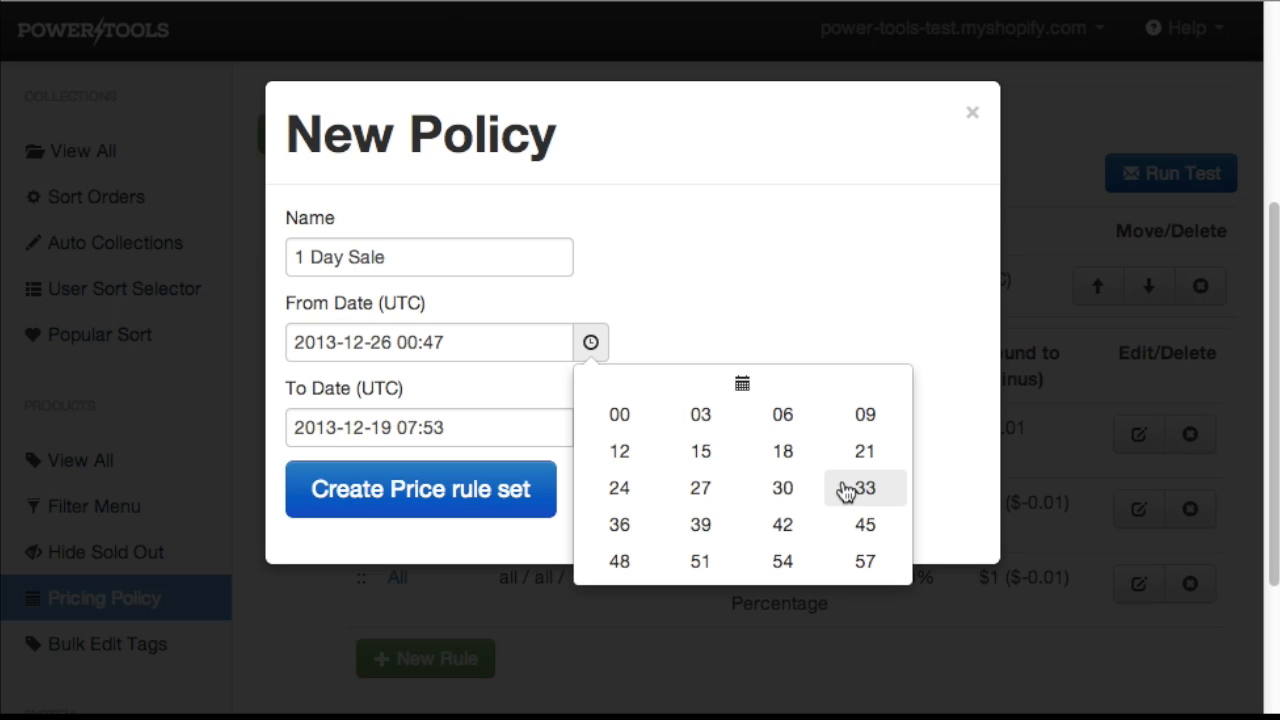
pyautogui.click(611, 419)
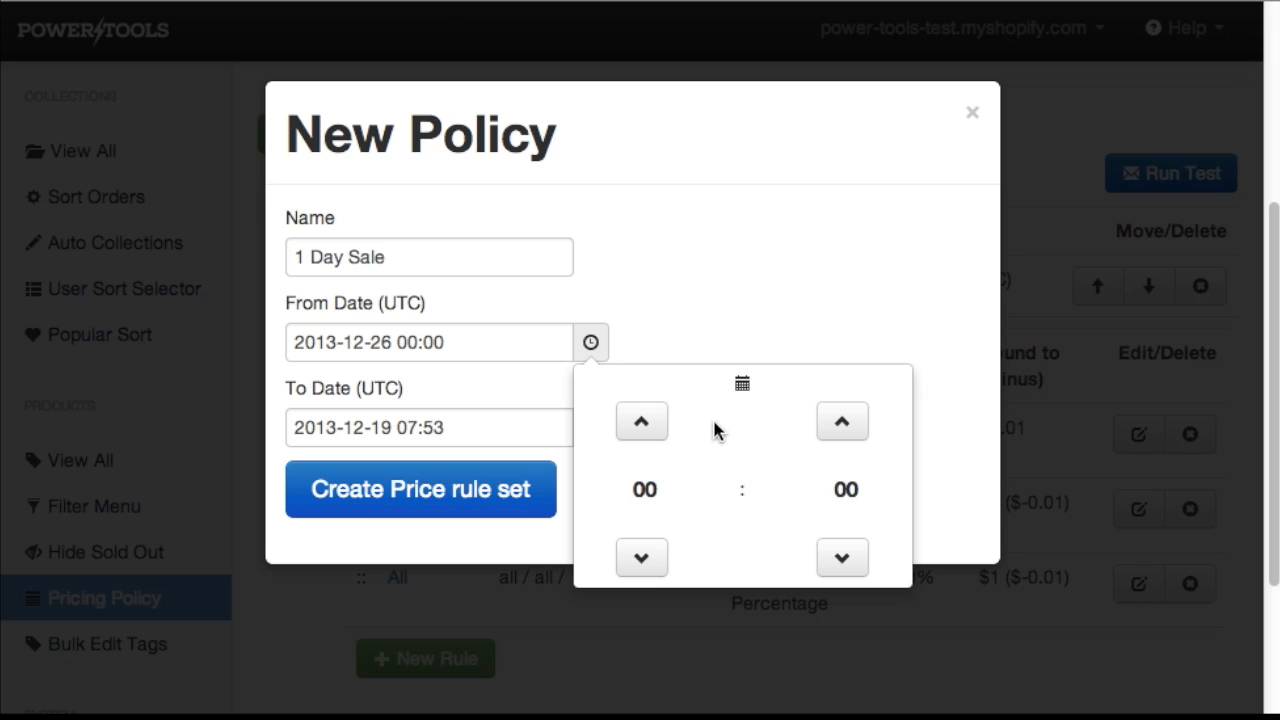
pyautogui.click(742, 386)
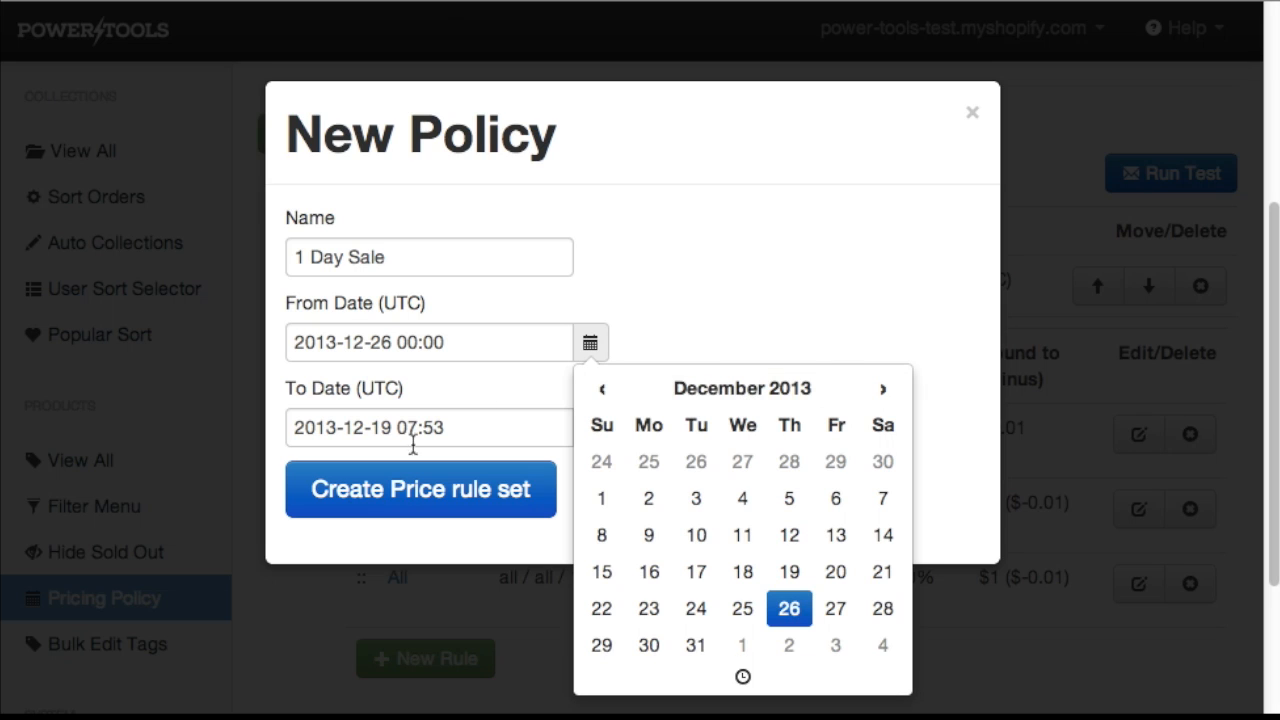
pyautogui.click(458, 432)
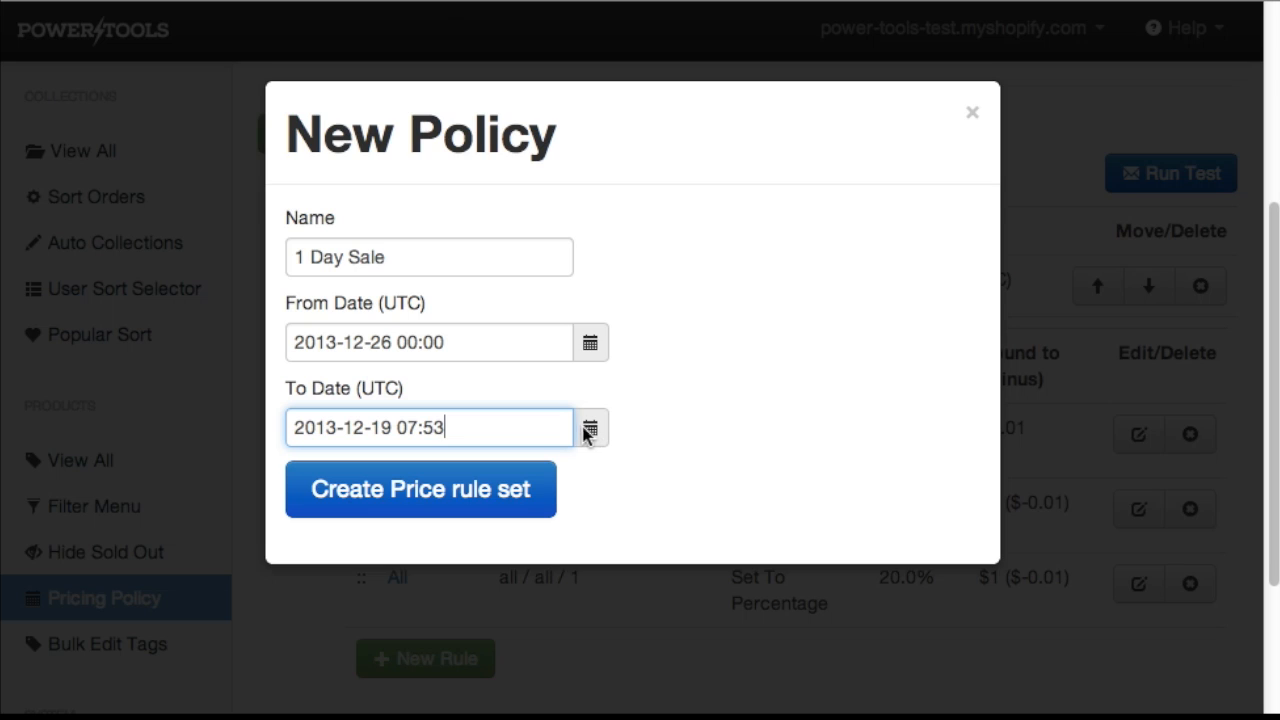
pyautogui.click(489, 340)
pyautogui.tripleClick(309, 360)
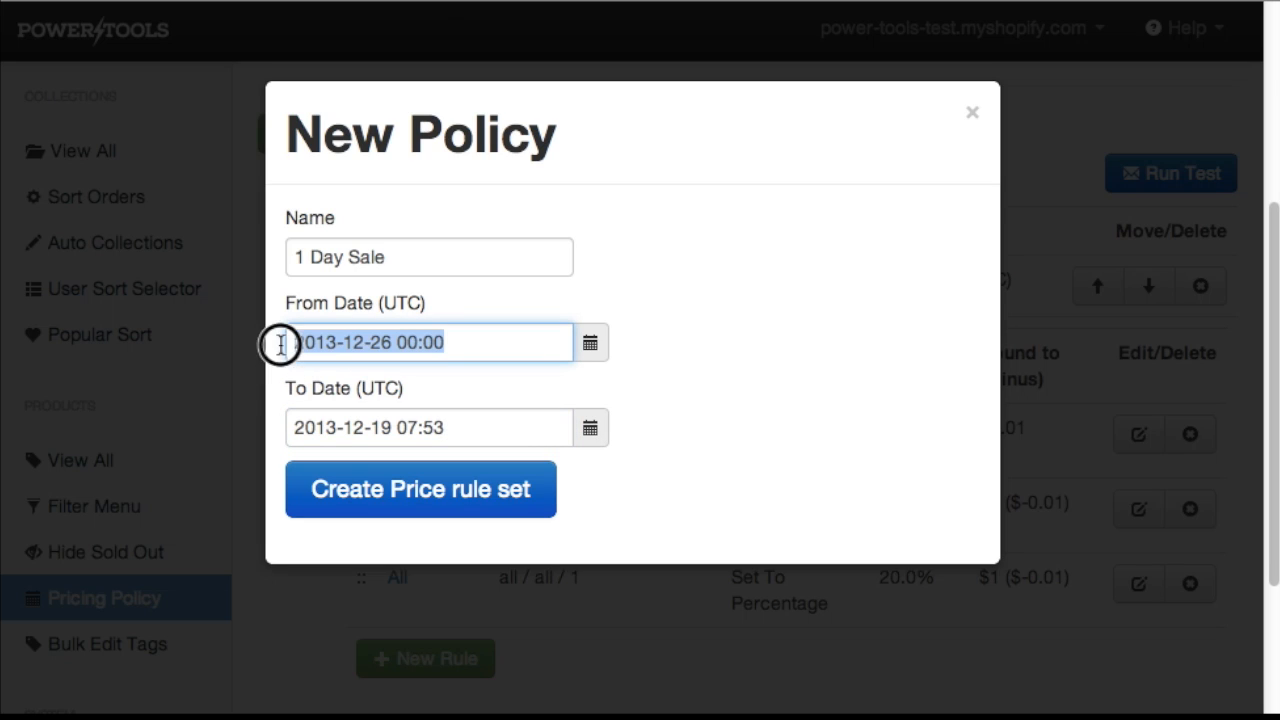
pyautogui.click(352, 342)
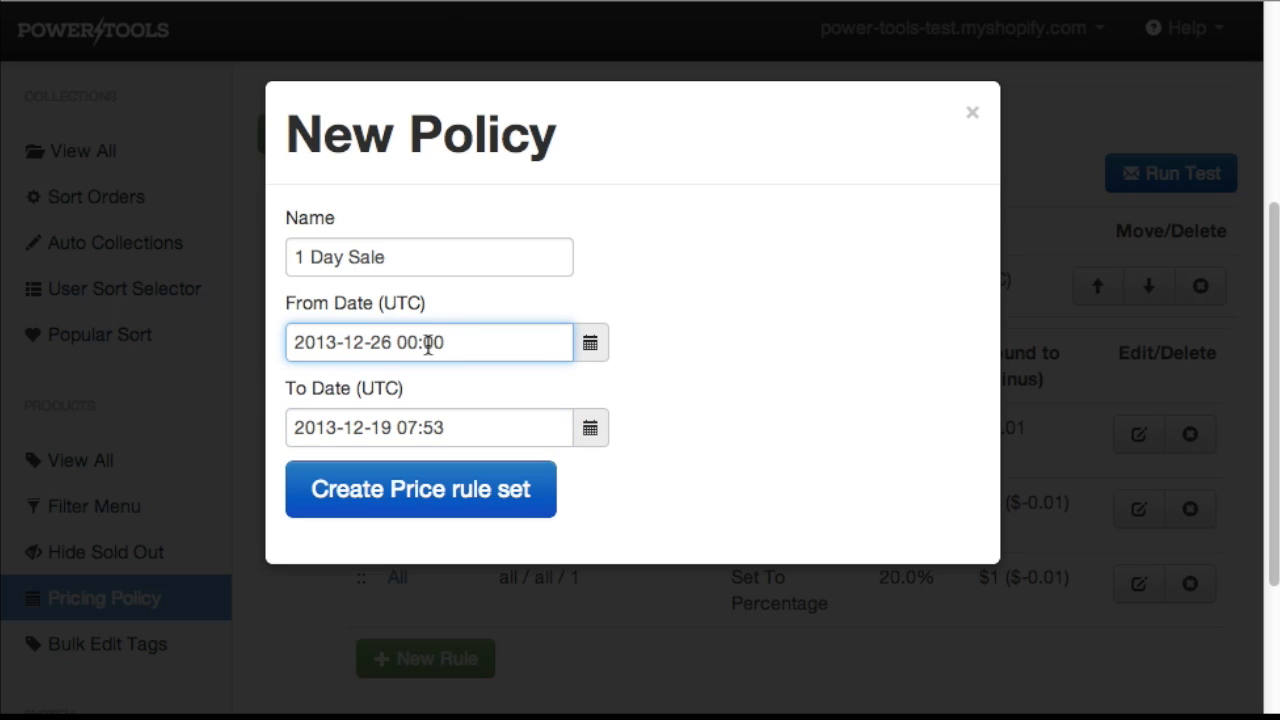
pyautogui.moveTo(457, 342); pyautogui.dragTo(249, 344)
pyautogui.hotkey('ctrl', 'c')
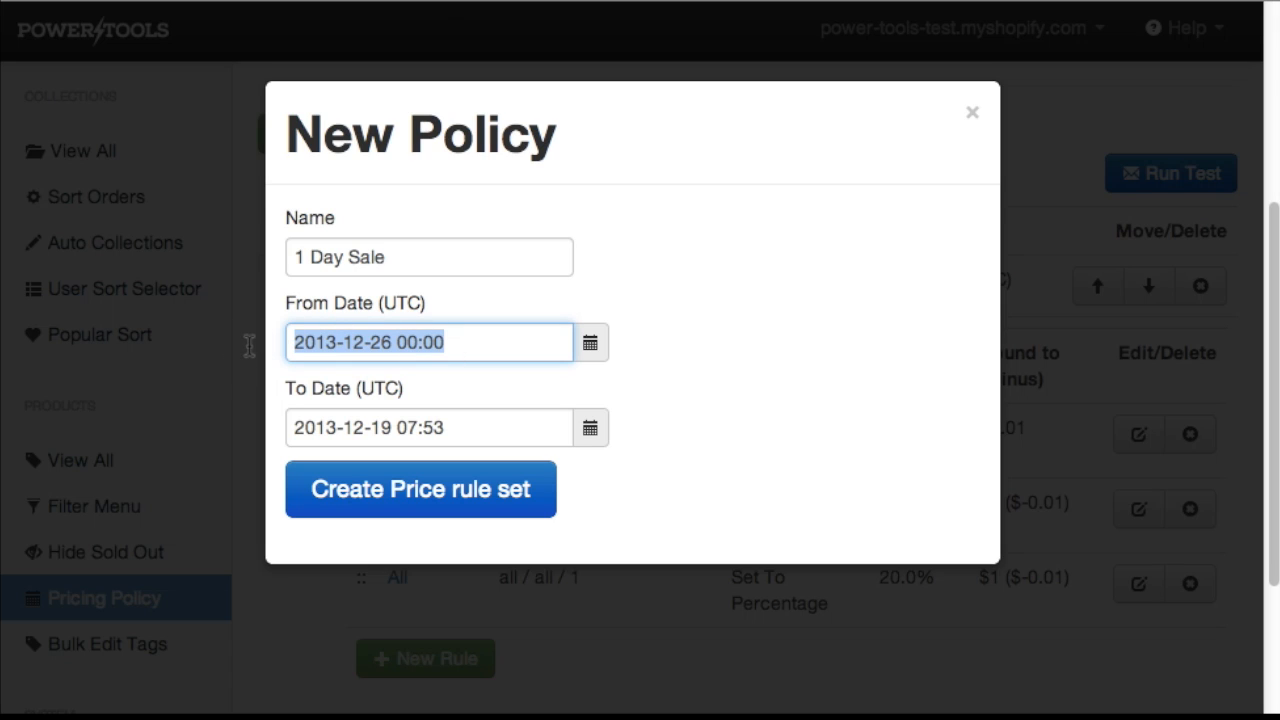
pyautogui.moveTo(463, 429); pyautogui.dragTo(231, 417)
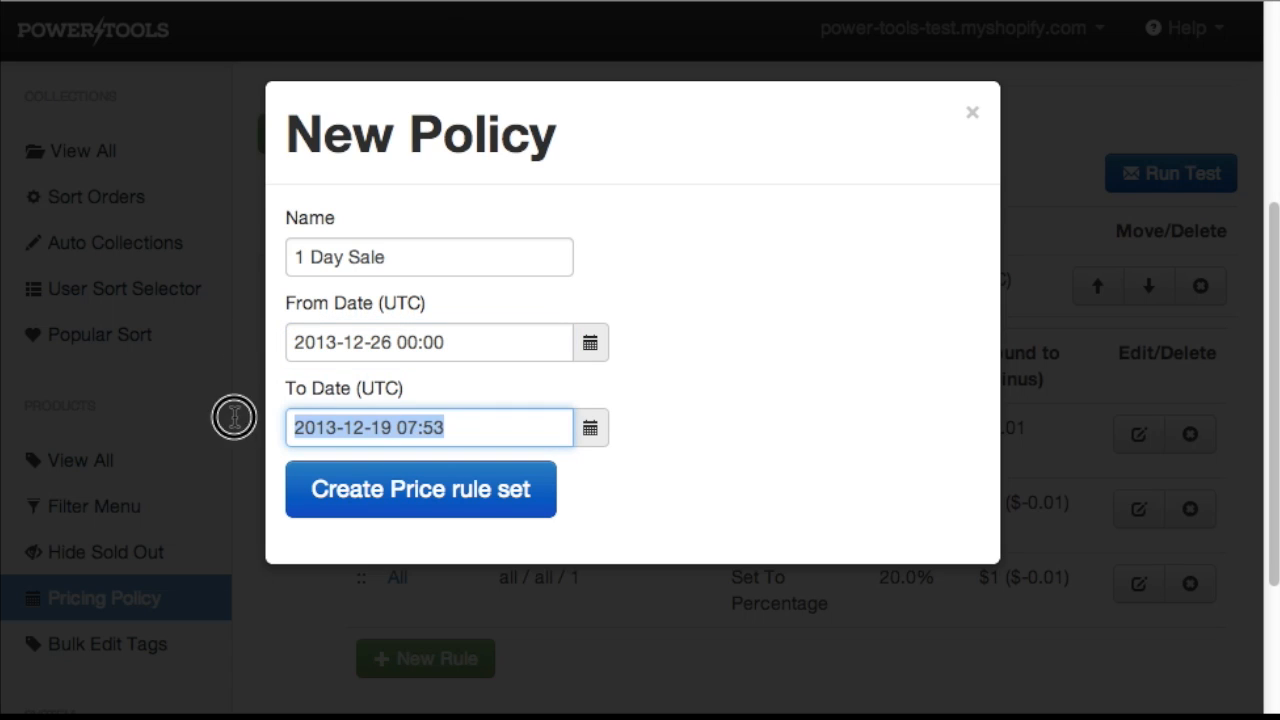
pyautogui.hotkey('ctrl', 'v')
pyautogui.click(384, 427)
pyautogui.press('BackSpace')
pyautogui.write('7')
pyautogui.click(448, 500)
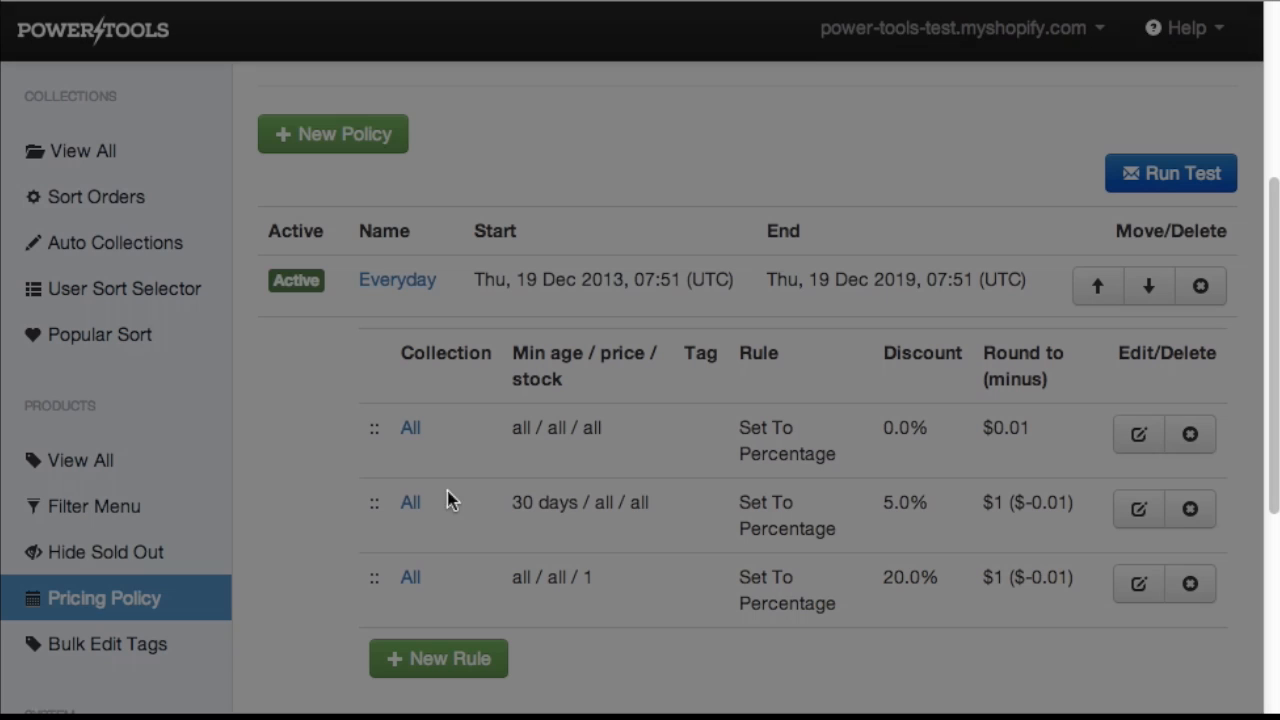
# Start a new rule in the 1 Day Sale policy with a discount percent of 30.
pyautogui.scroll(-4, 617, 626)
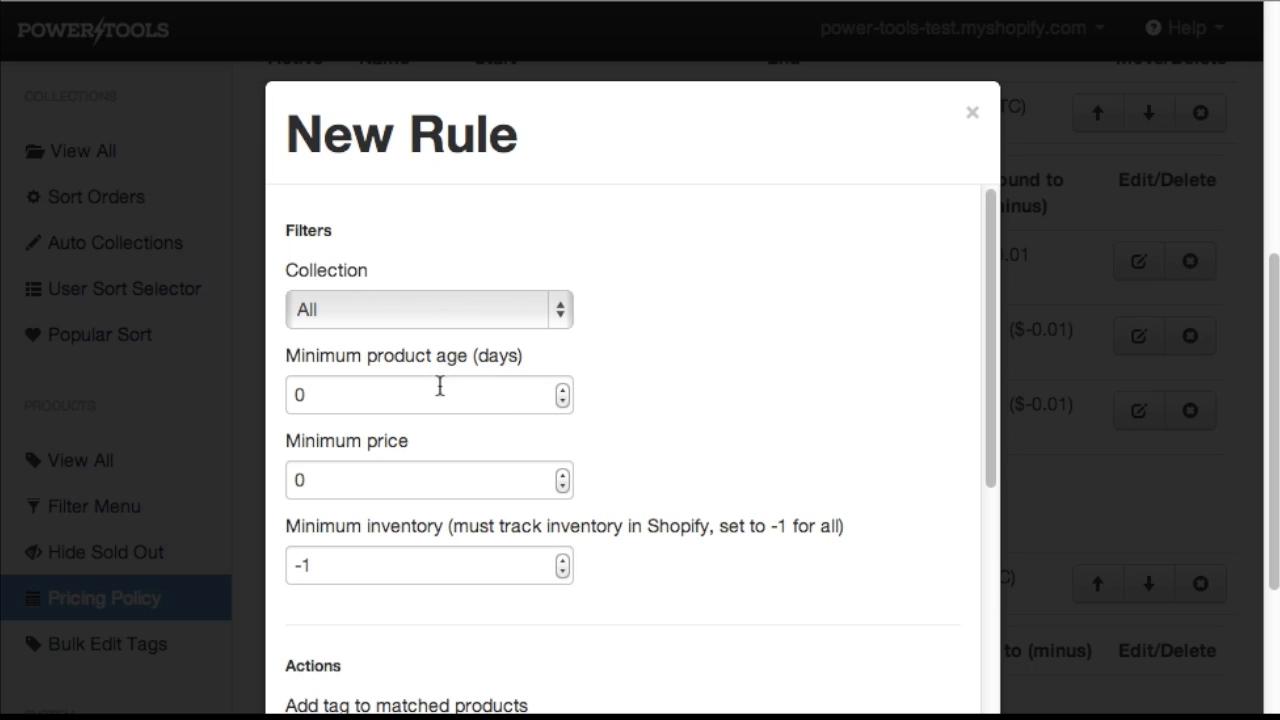
pyautogui.scroll(-5, 672, 431)
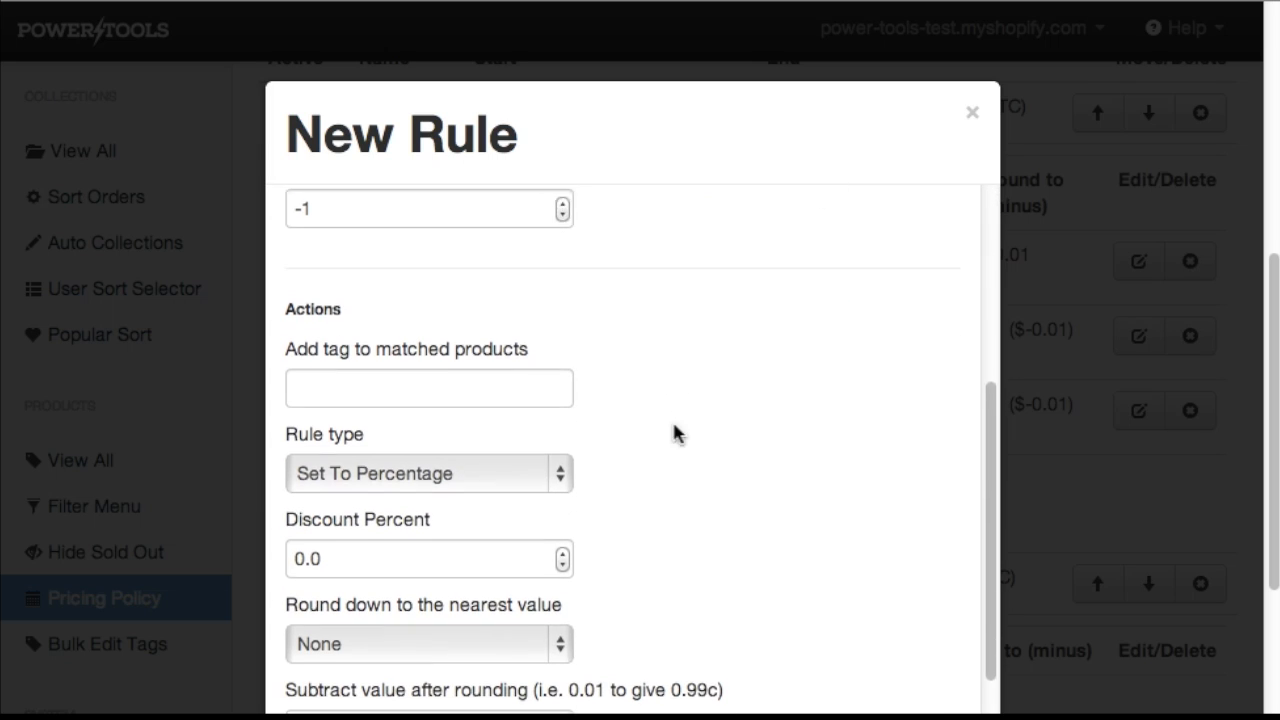
pyautogui.click(293, 548)
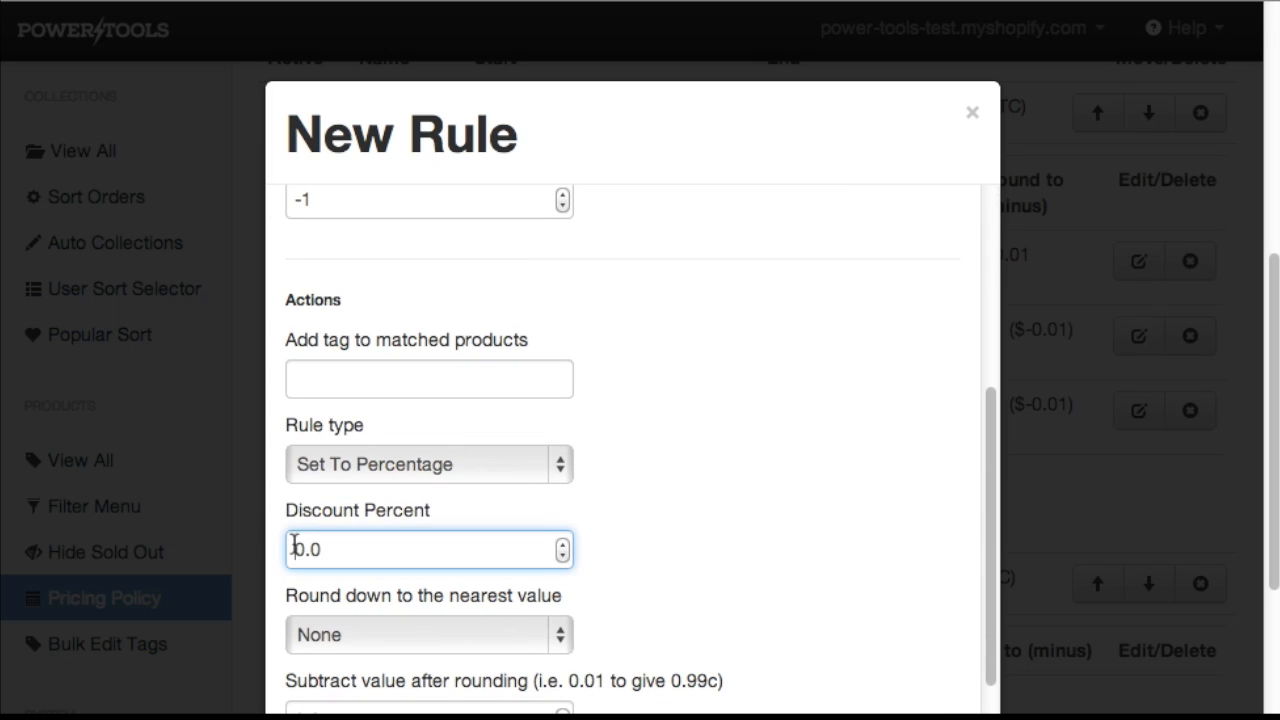
pyautogui.write('3')
pyautogui.scroll(-2, 808, 405)
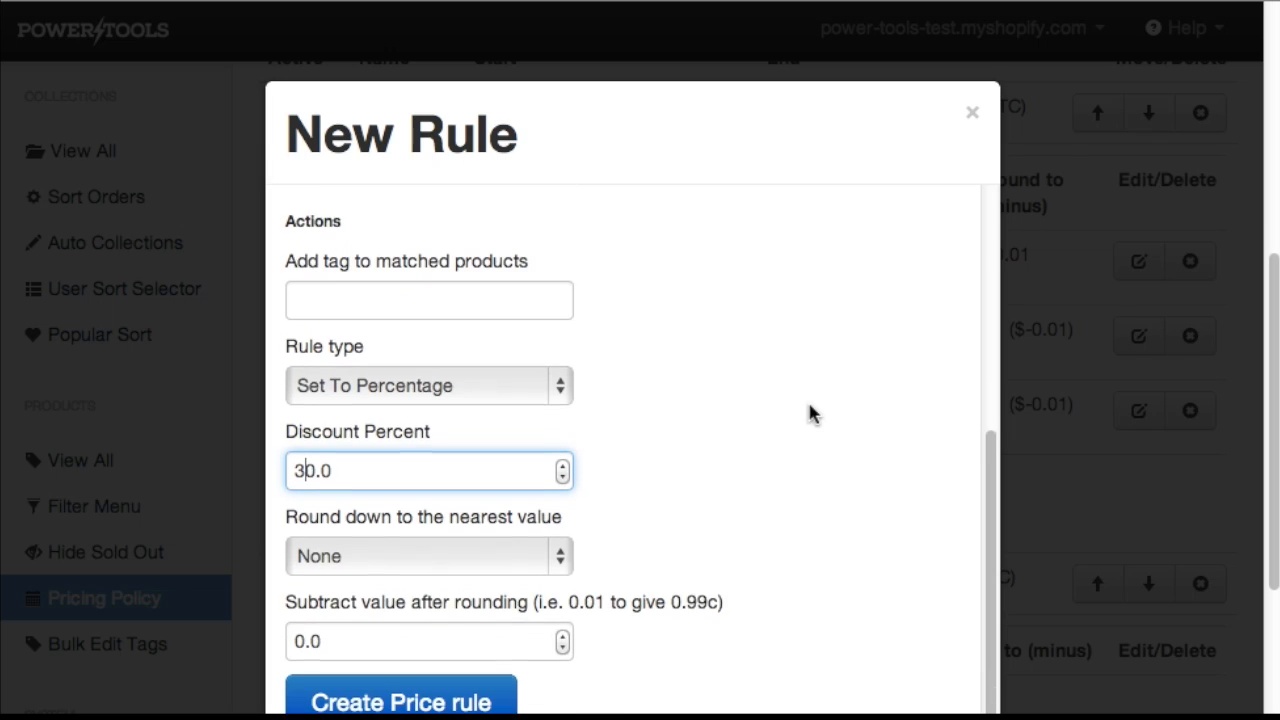
# Set rounding down to the nearest $1.00, subtract 0.05 after rounding, and create the rule.
pyautogui.click(566, 526)
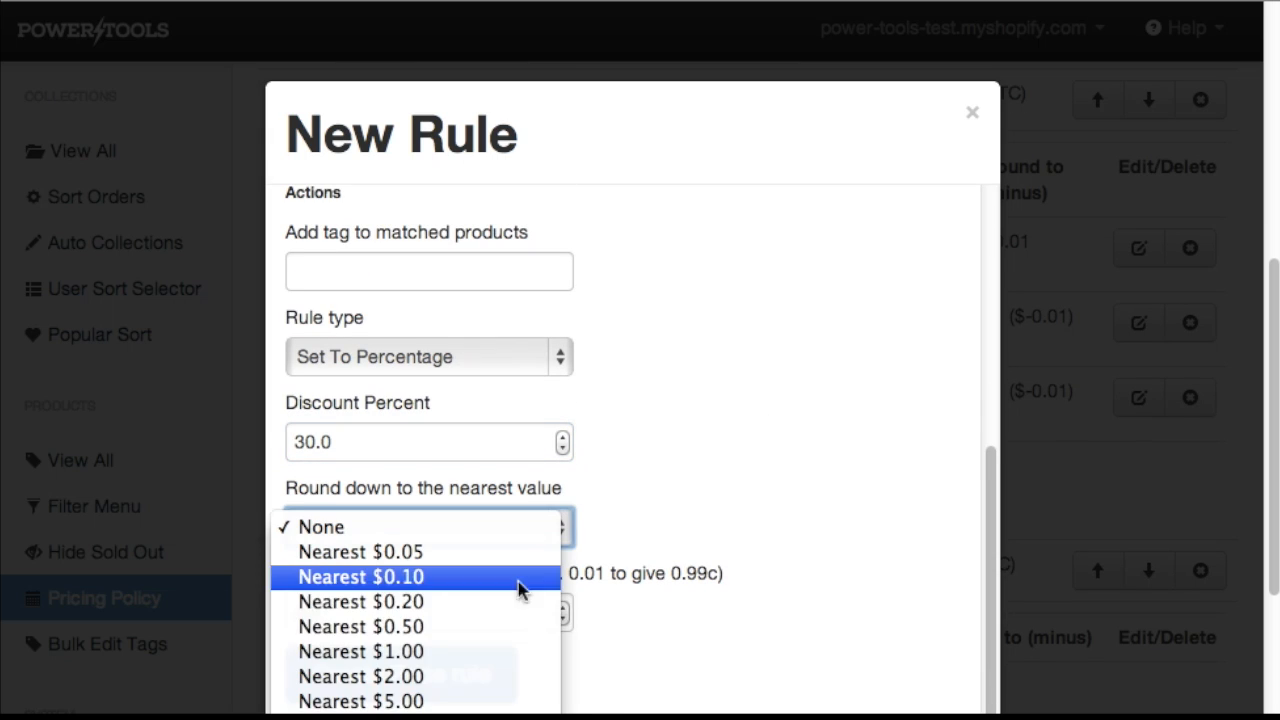
pyautogui.click(457, 651)
pyautogui.click(470, 617)
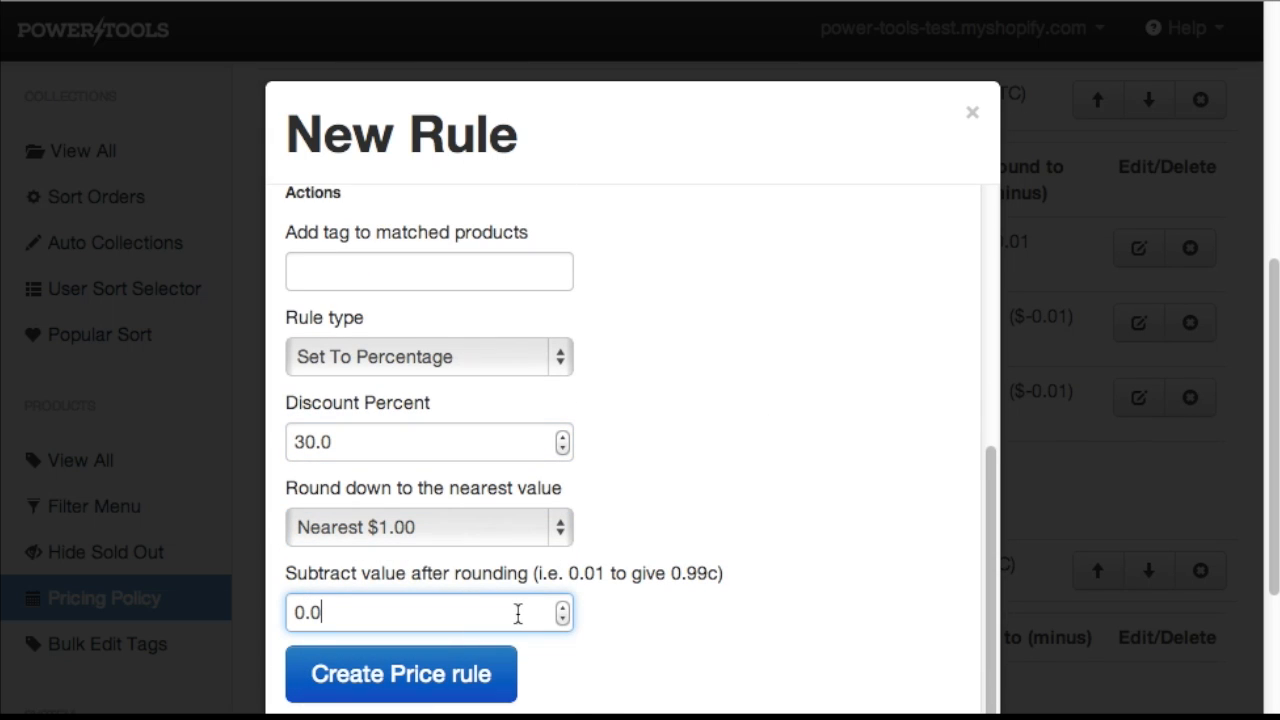
pyautogui.click(563, 621)
pyautogui.click(563, 622)
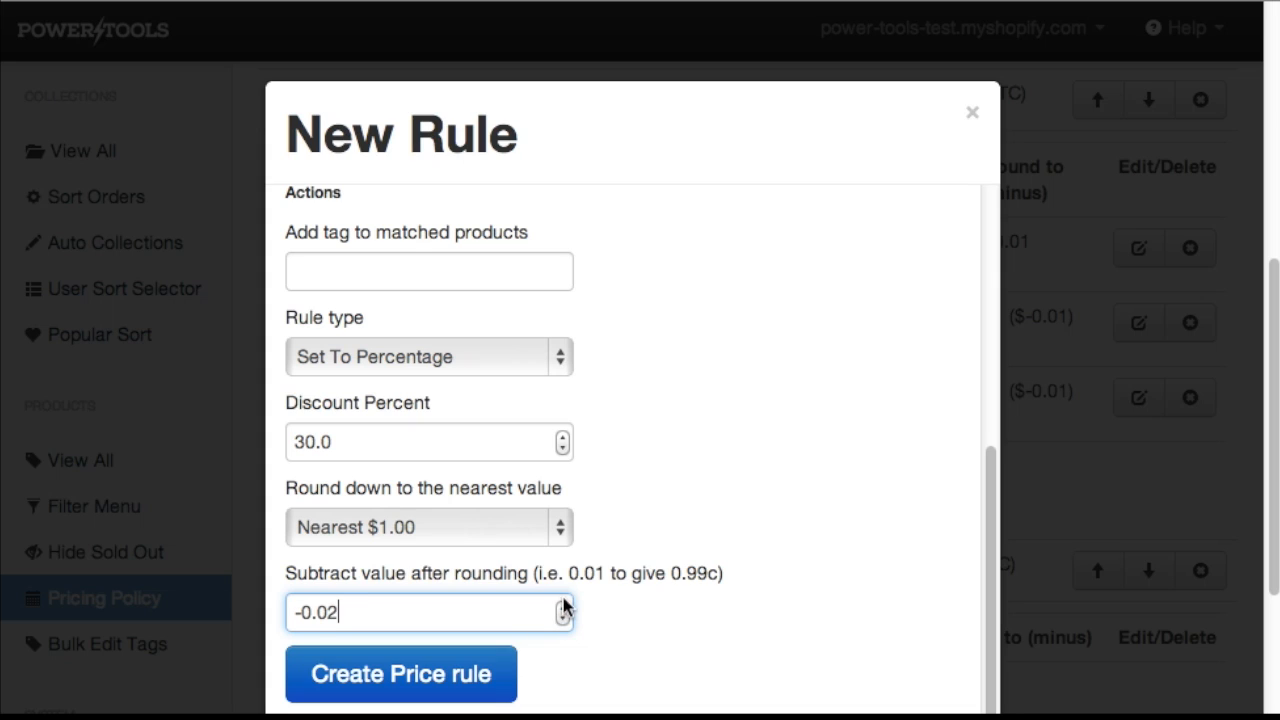
pyautogui.click(564, 606)
pyautogui.click(564, 606)
pyautogui.click(564, 606)
pyautogui.click(564, 606)
pyautogui.click(564, 606)
pyautogui.click(564, 606)
pyautogui.click(564, 607)
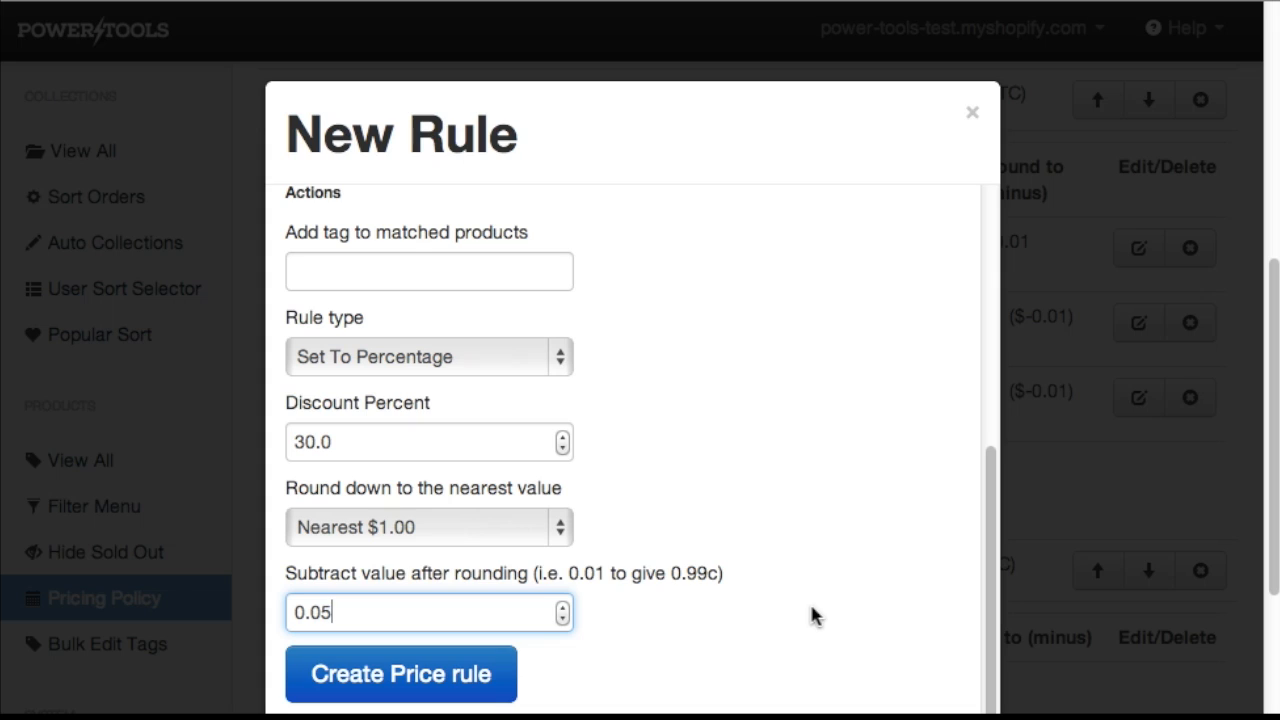
pyautogui.click(436, 672)
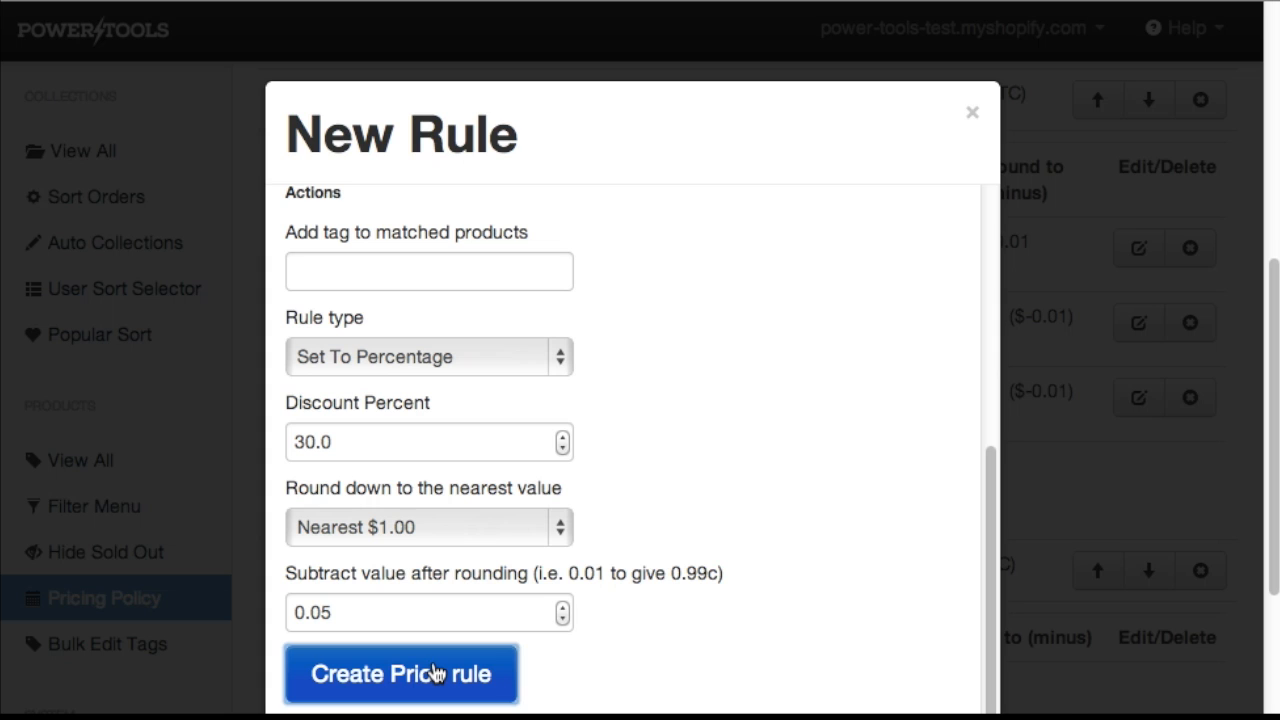
# Start another 1 Day Sale rule for the Cross Body Bags collection with a discount percent of 40.
pyautogui.scroll(-2, 526, 576)
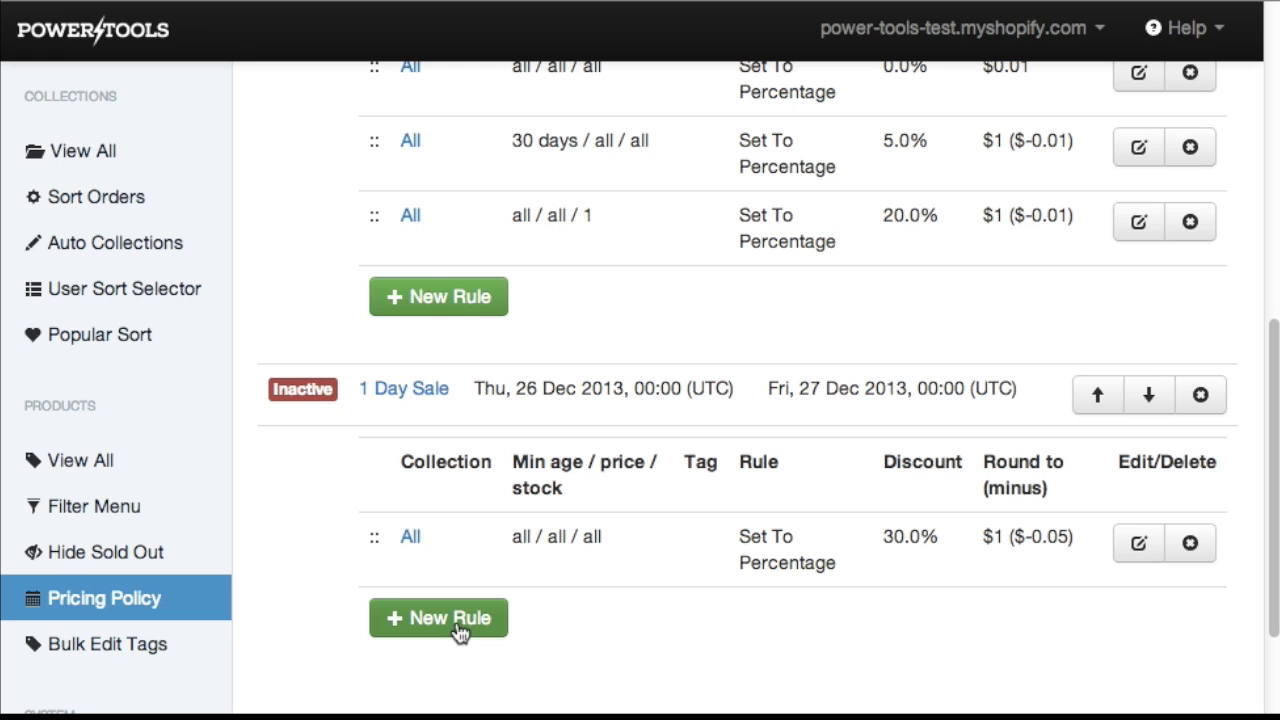
pyautogui.click(458, 628)
pyautogui.click(560, 314)
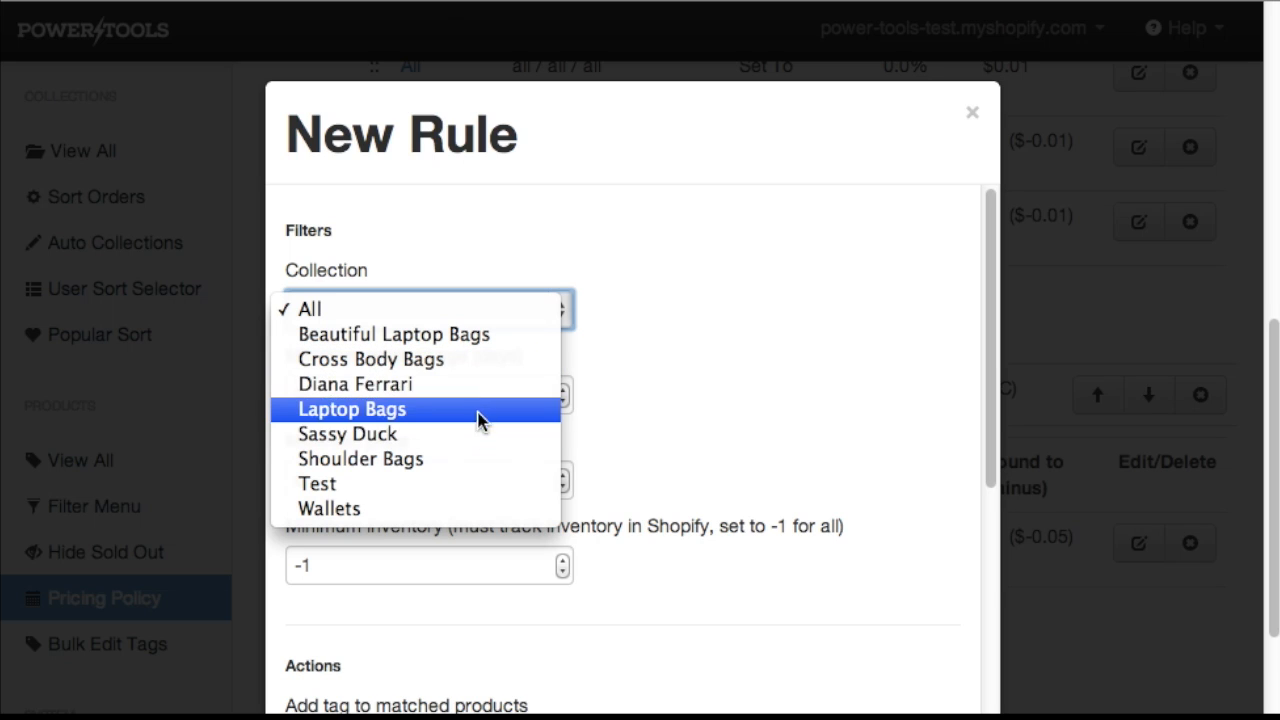
pyautogui.click(476, 362)
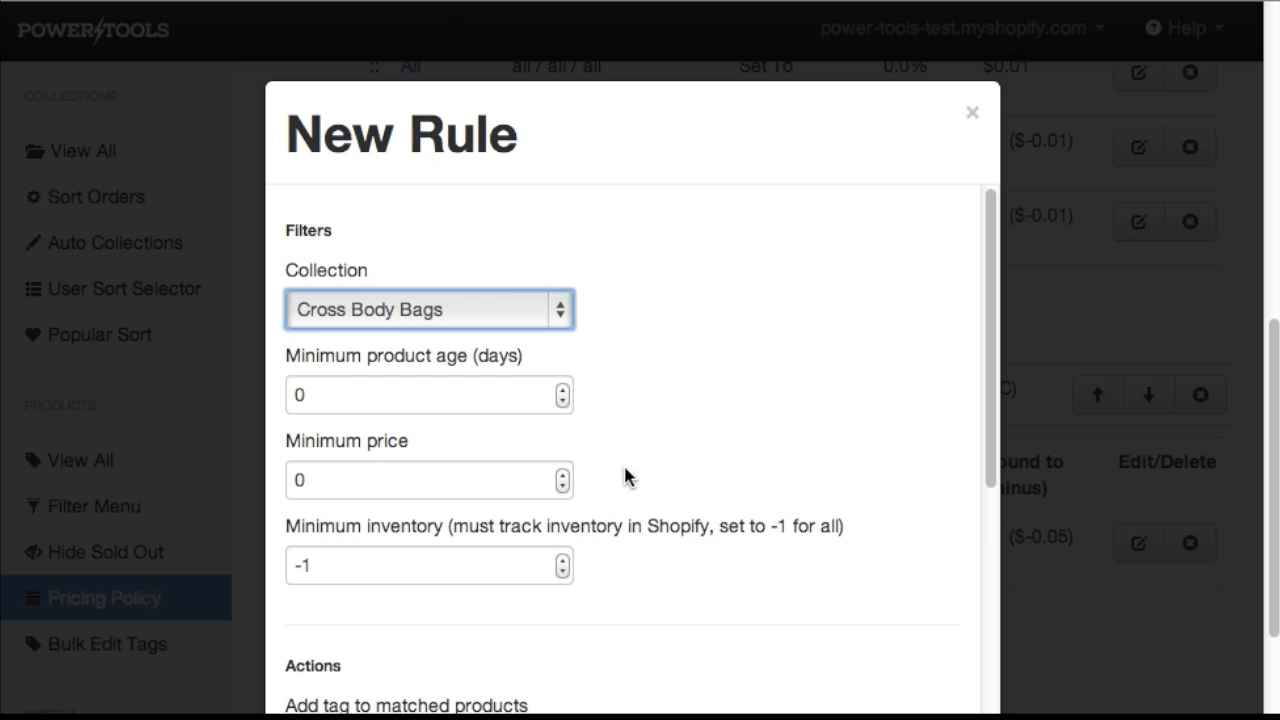
pyautogui.scroll(-5, 620, 465)
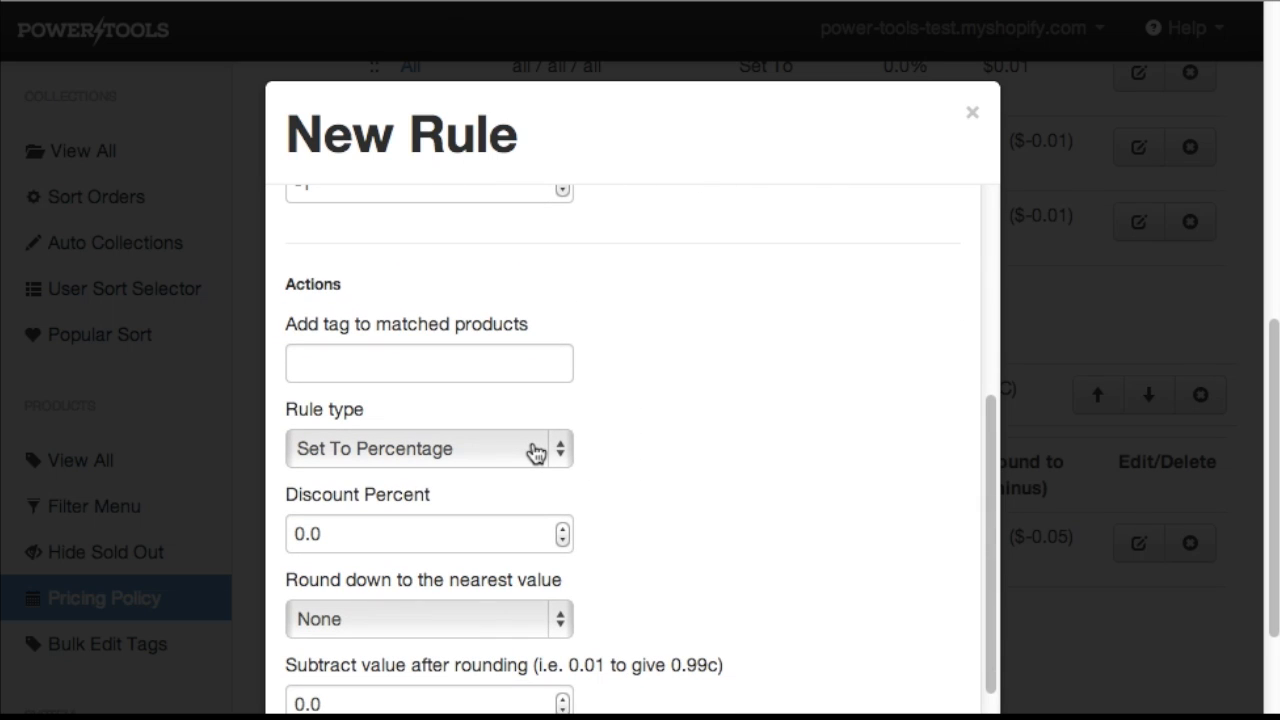
pyautogui.click(296, 537)
pyautogui.write('4')
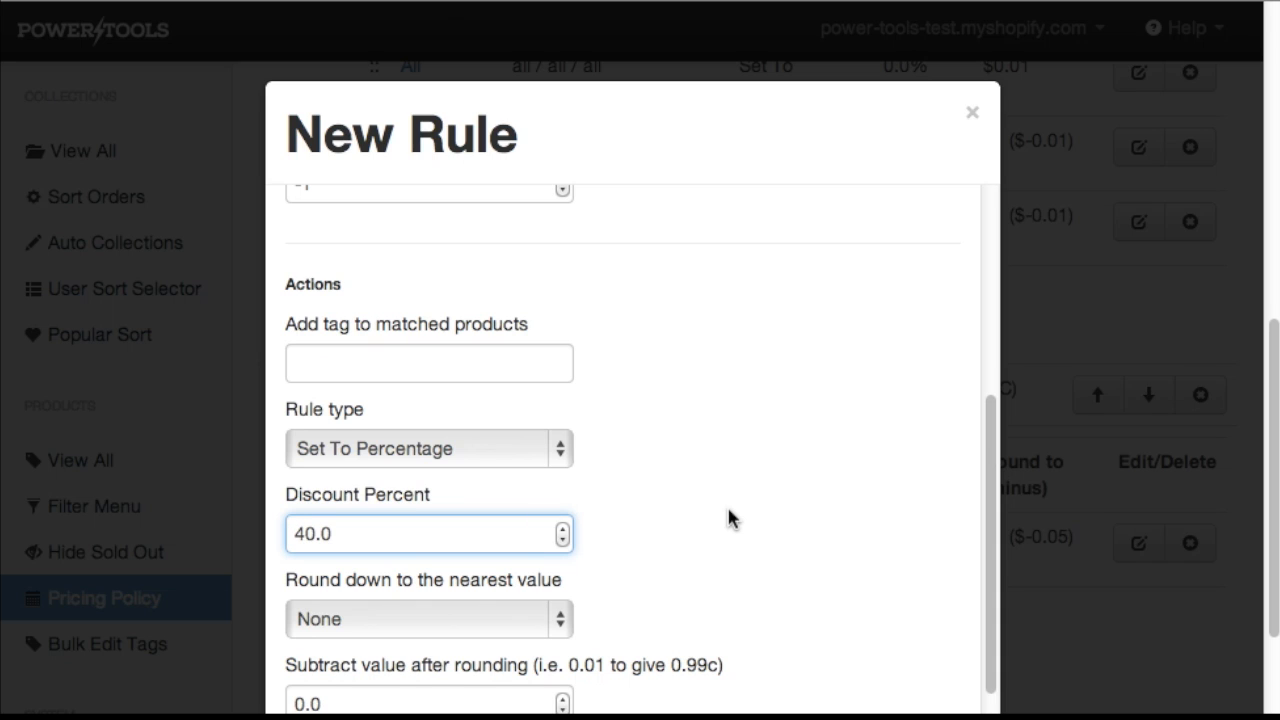
# Set rounding down to the nearest $1.00, subtract 0.01 after rounding, and create the rule.
pyautogui.scroll(-1, 727, 505)
pyautogui.click(555, 533)
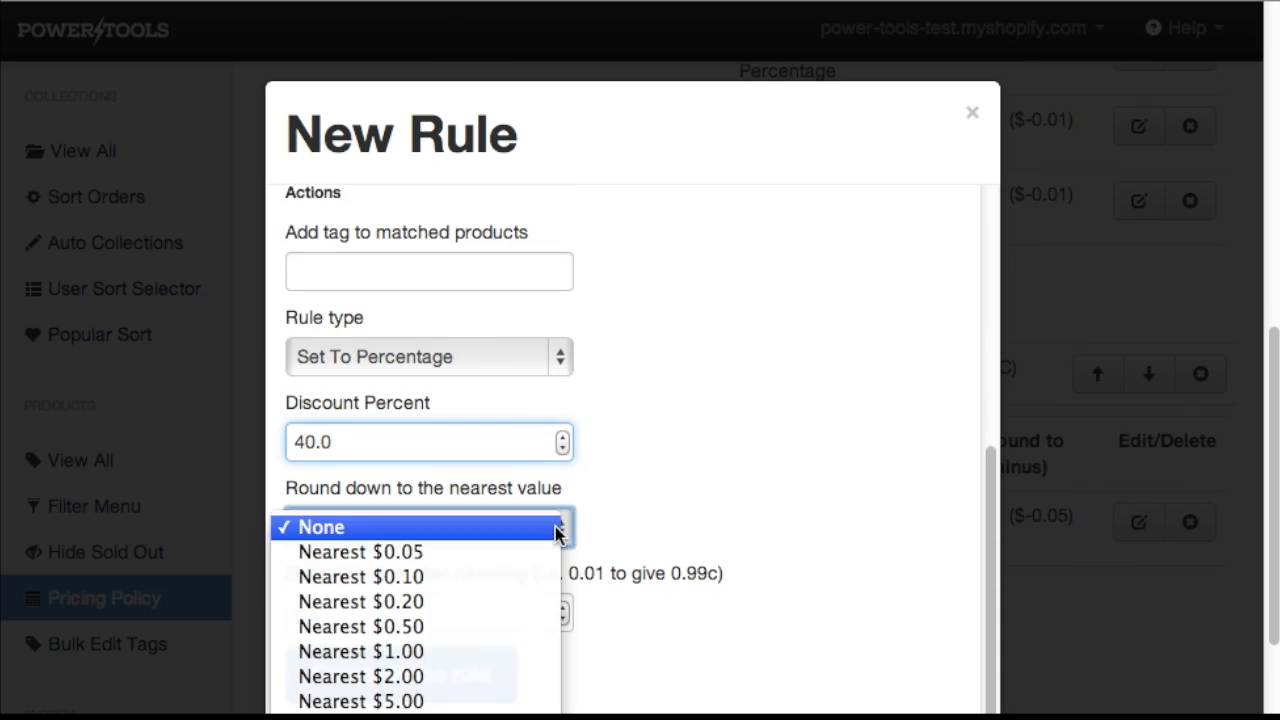
pyautogui.click(464, 651)
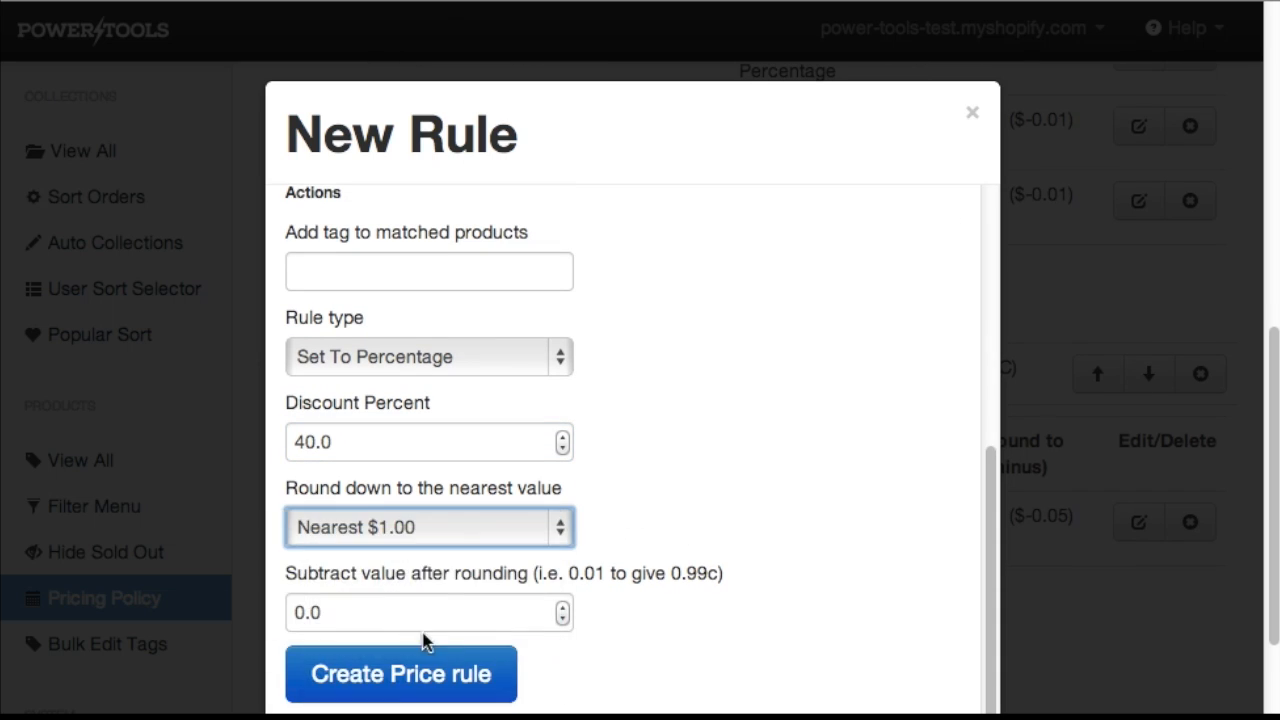
pyautogui.click(561, 608)
pyautogui.click(457, 684)
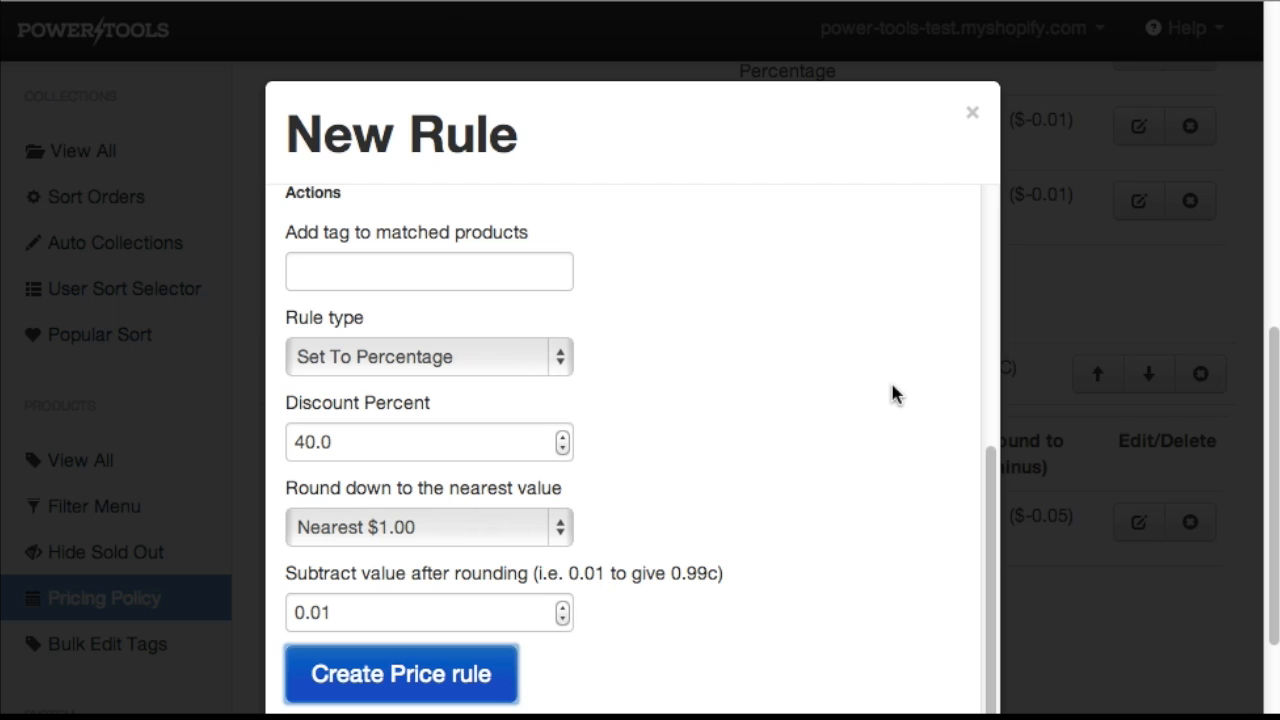
# Review both pricing policies and their rules in the list.
pyautogui.scroll(-2, 893, 390)
pyautogui.scroll(8, 893, 387)
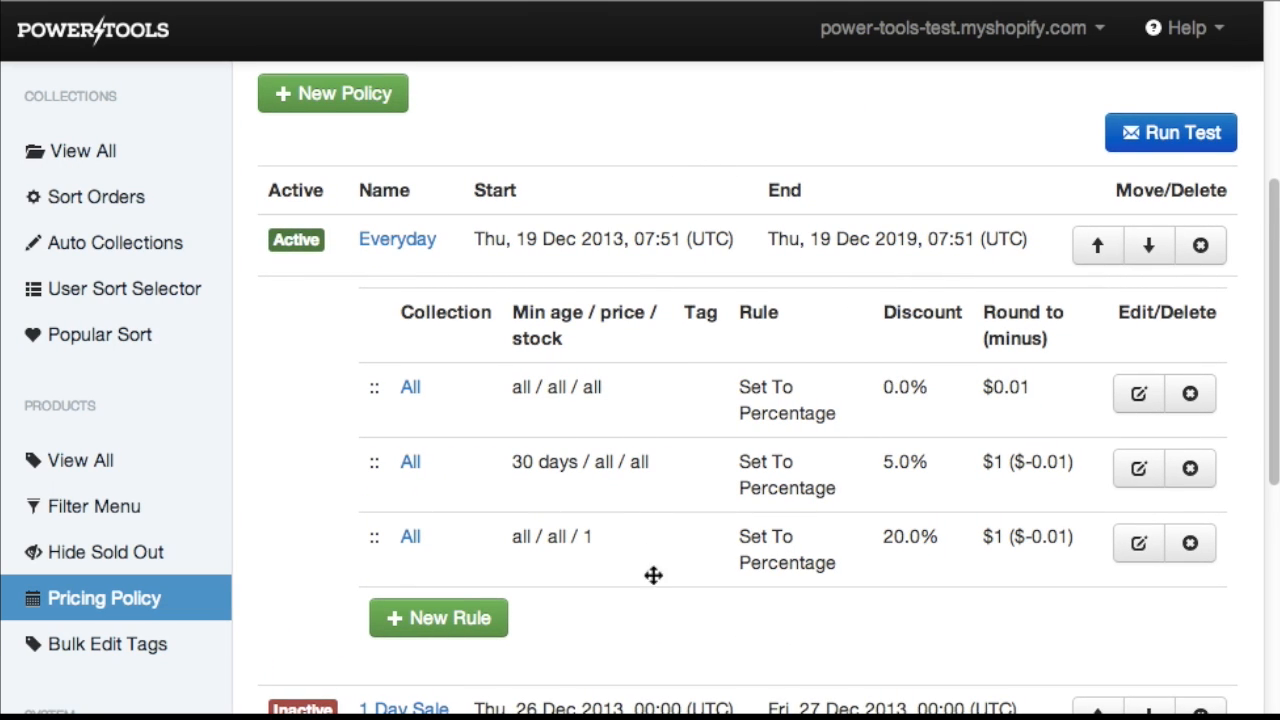
pyautogui.scroll(-3, 660, 594)
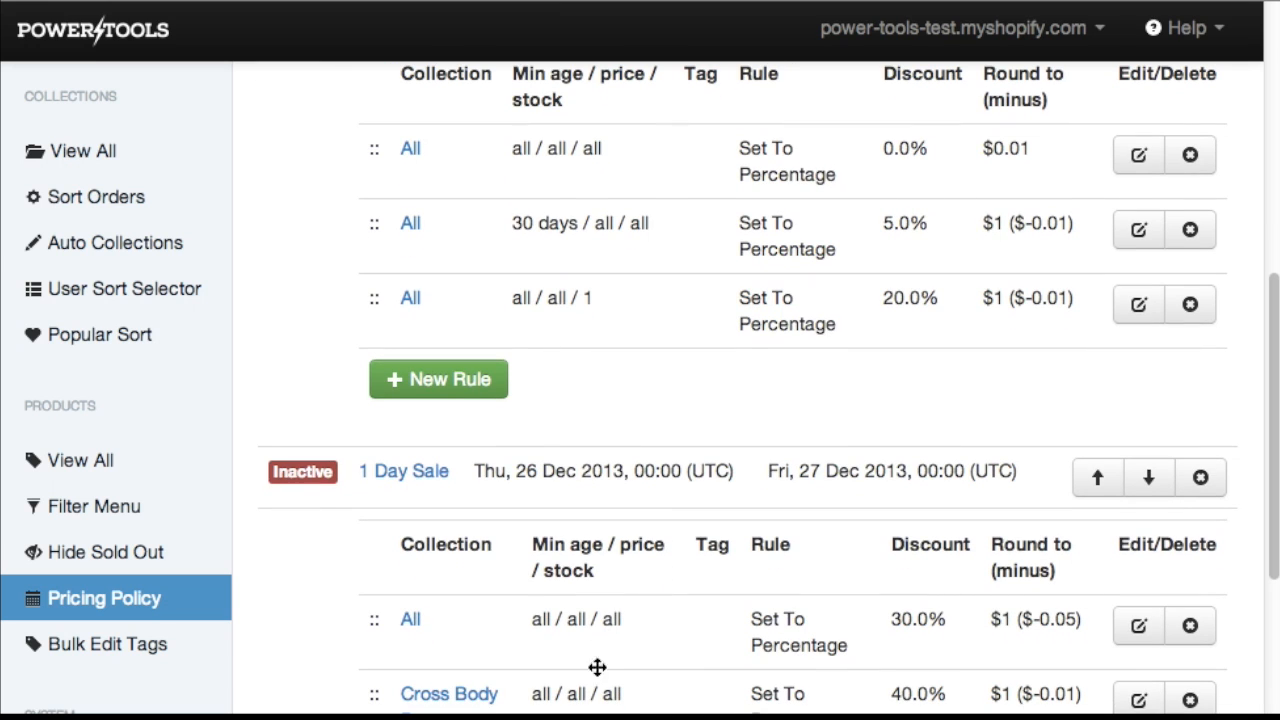
pyautogui.scroll(1, 740, 390)
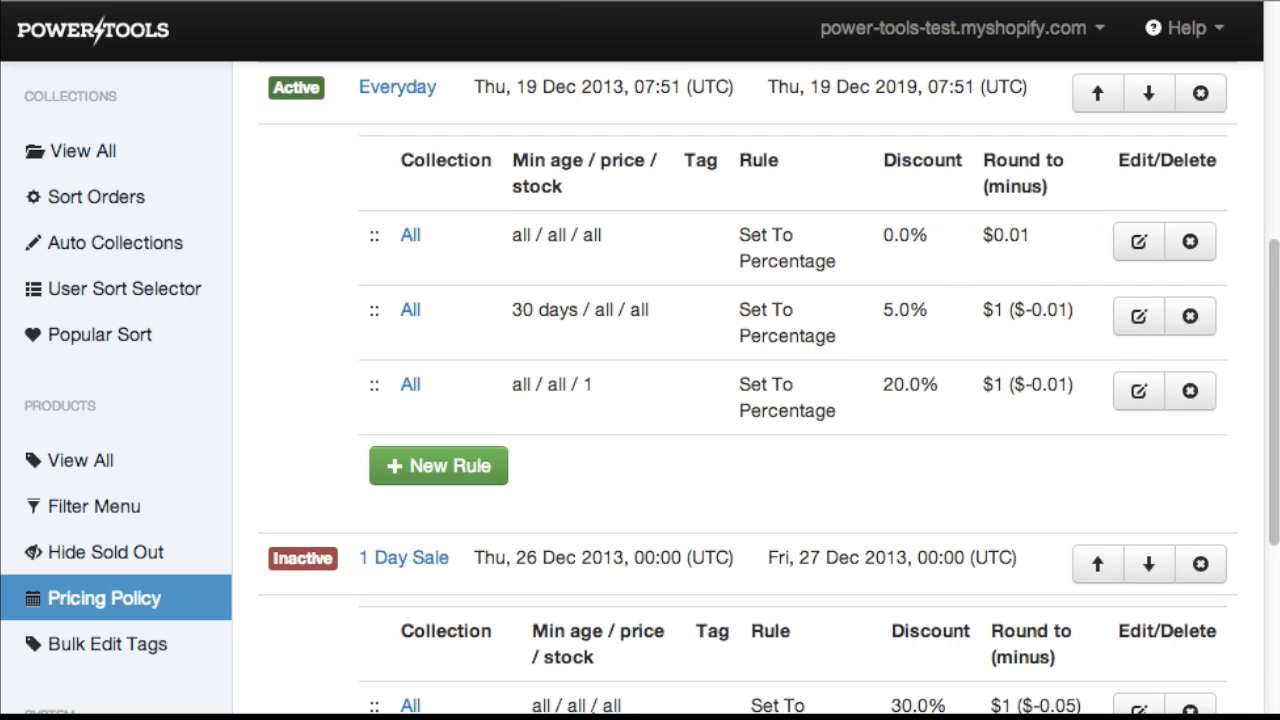
pyautogui.scroll(1, 740, 390)
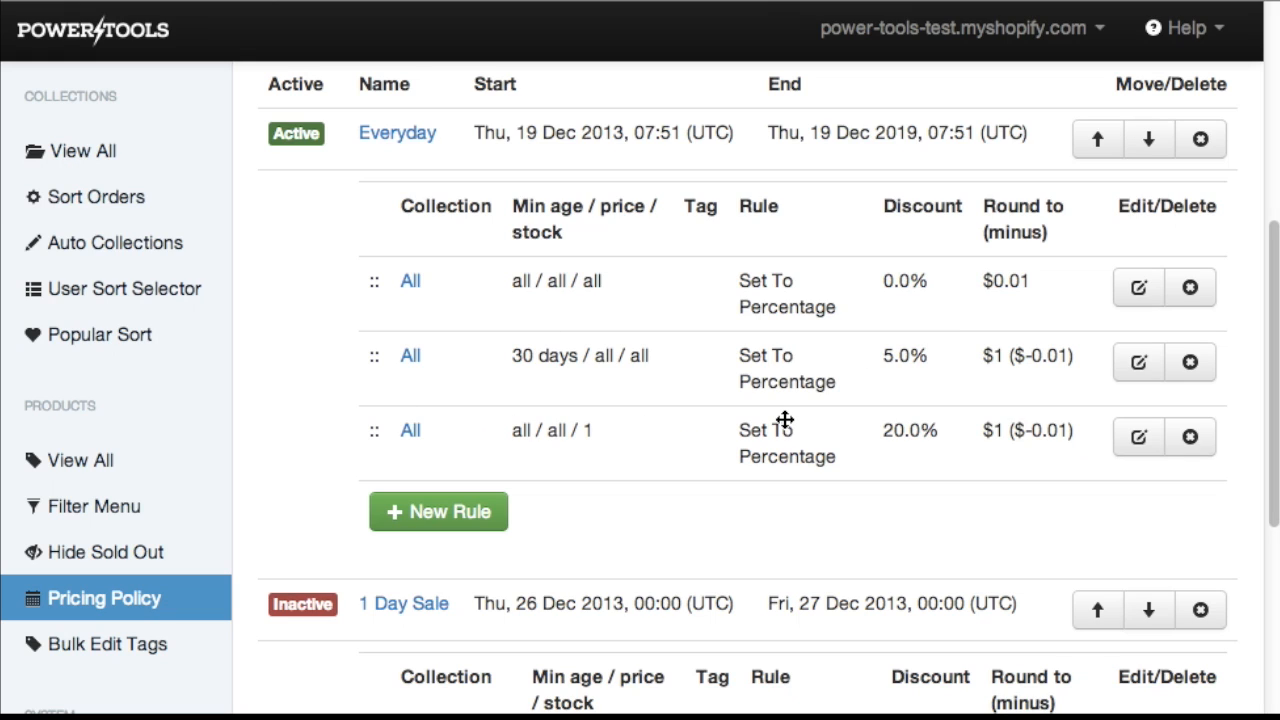
pyautogui.scroll(-3, 784, 420)
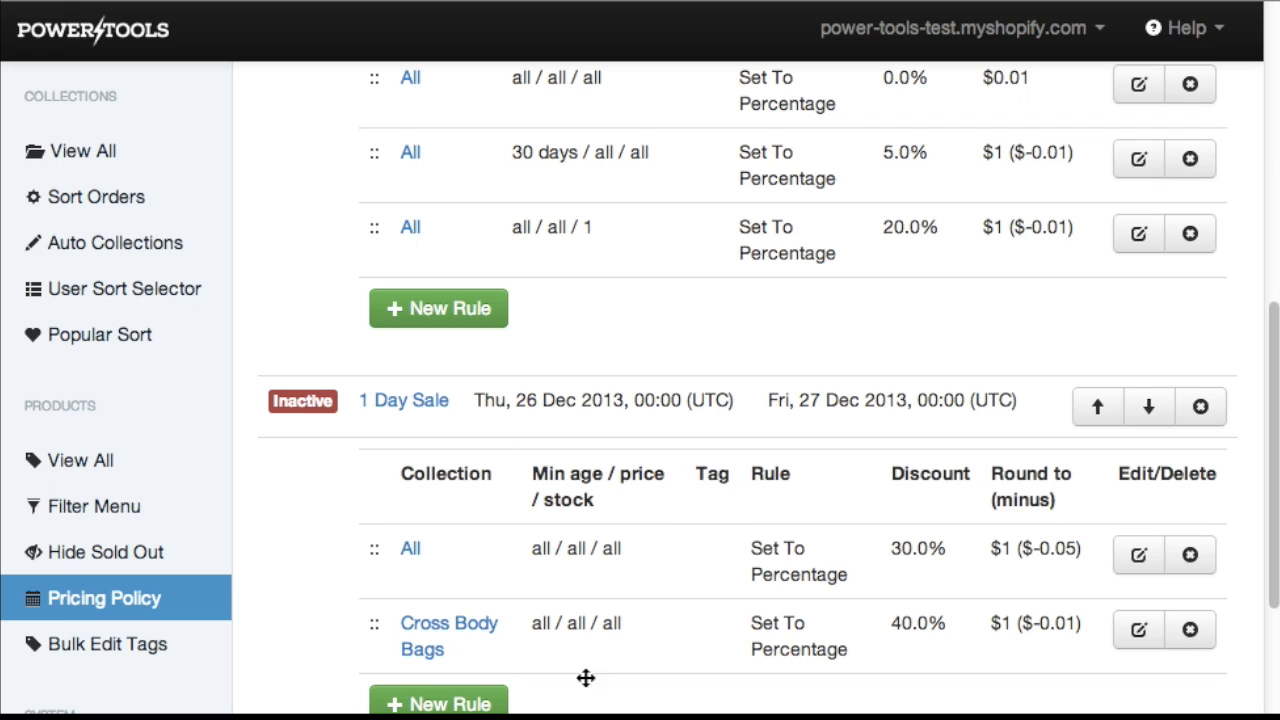
pyautogui.scroll(3, 571, 456)
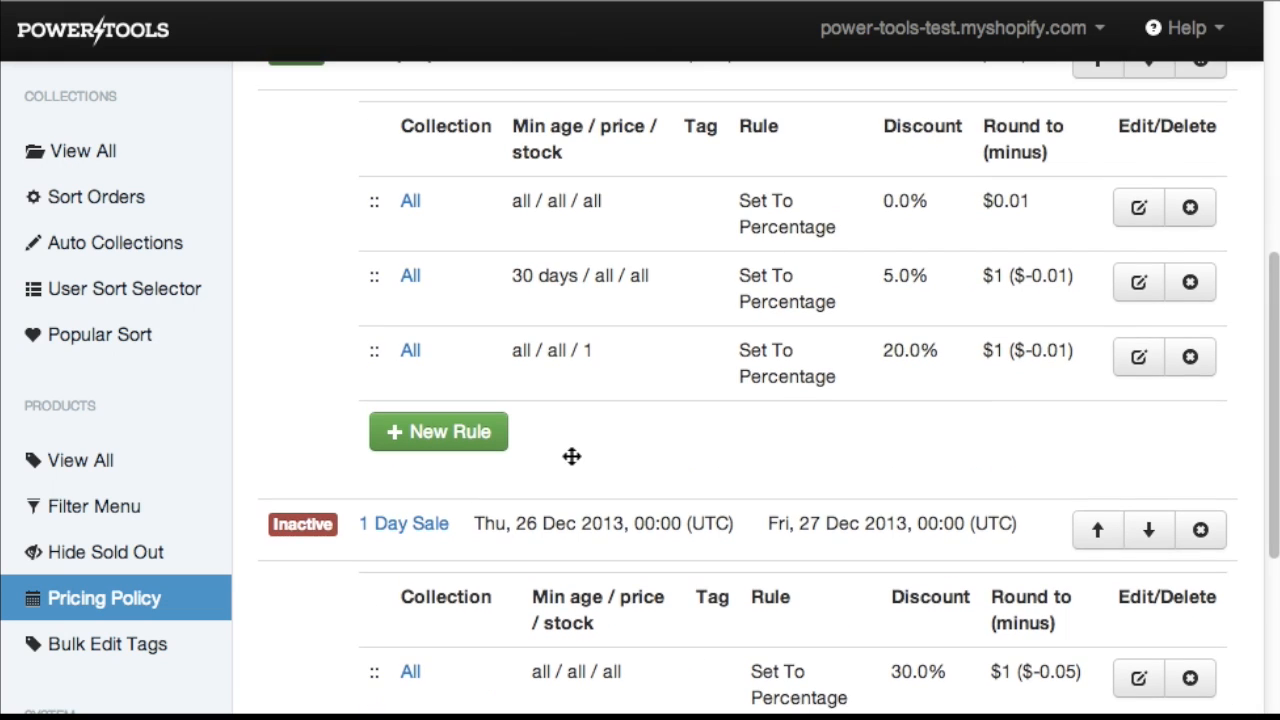
pyautogui.scroll(2, 706, 420)
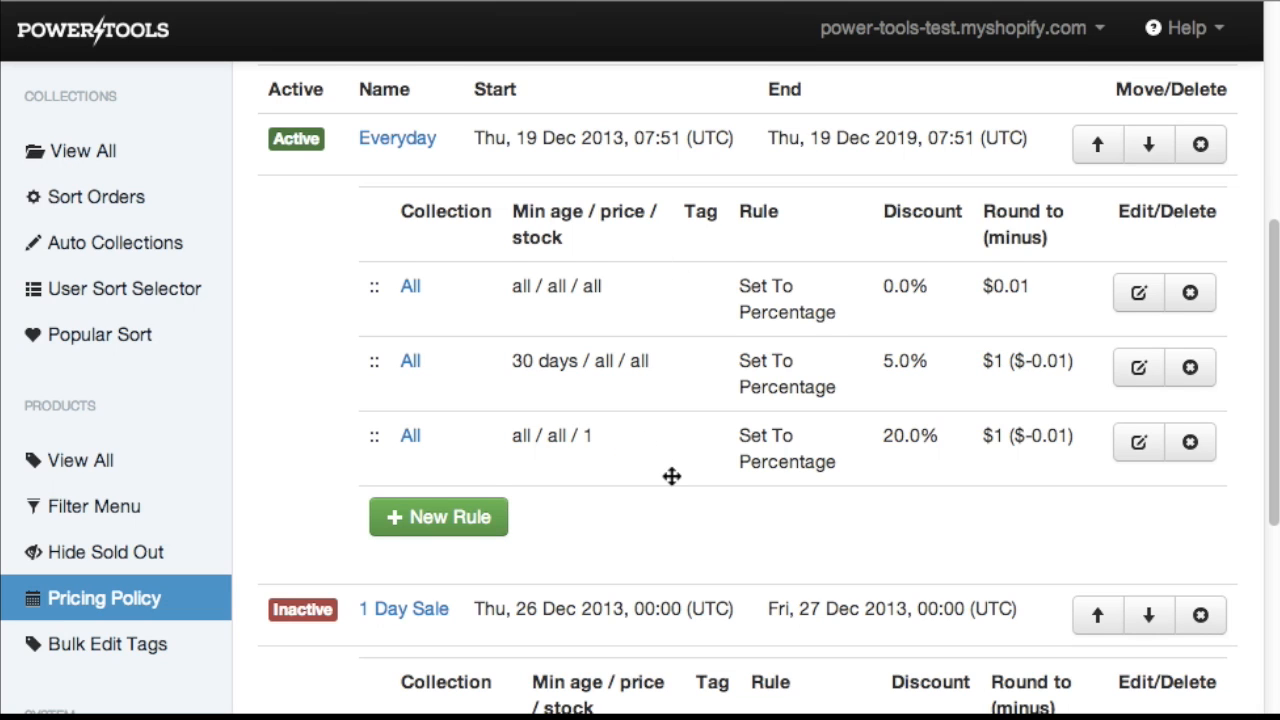
pyautogui.scroll(2, 671, 476)
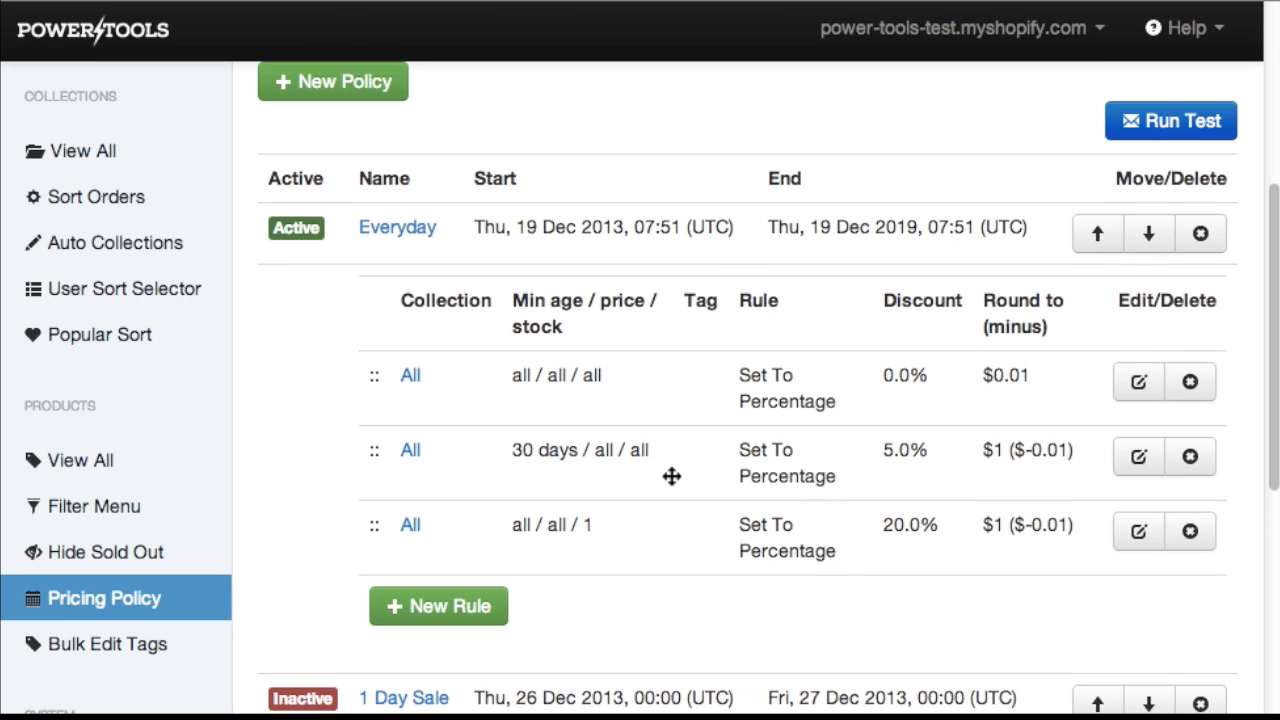
pyautogui.click(1185, 134)
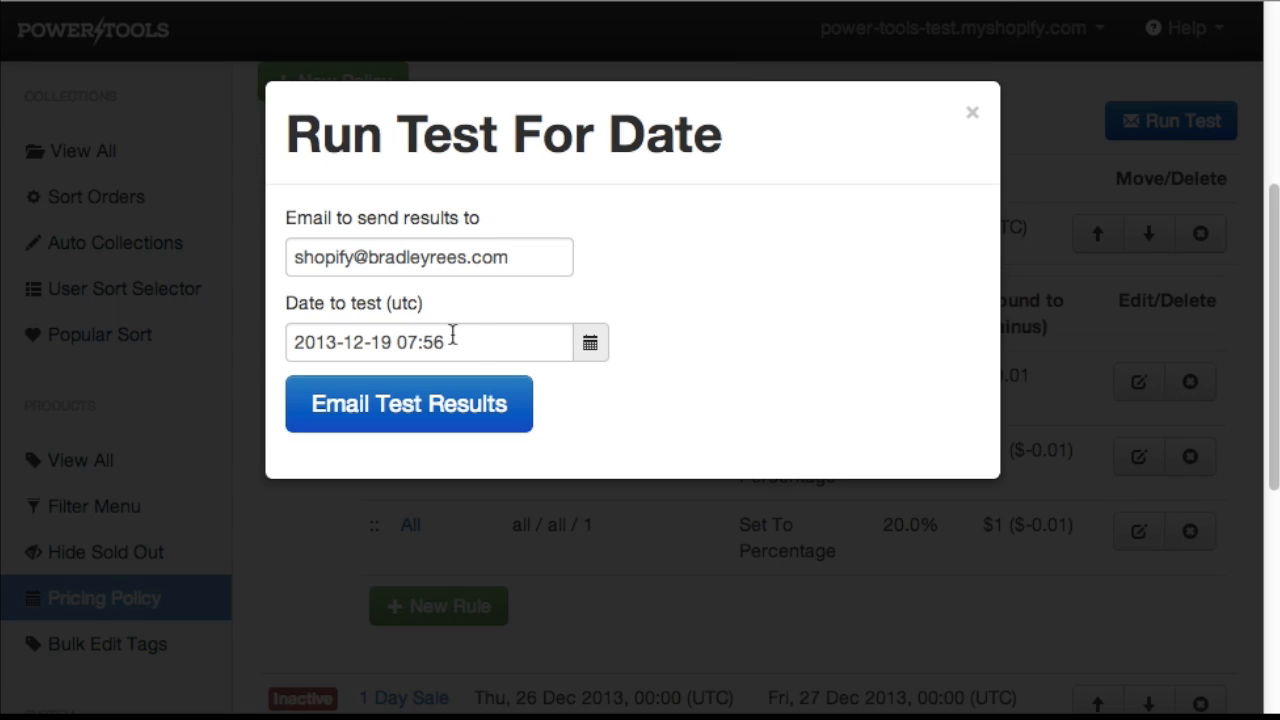
pyautogui.click(590, 345)
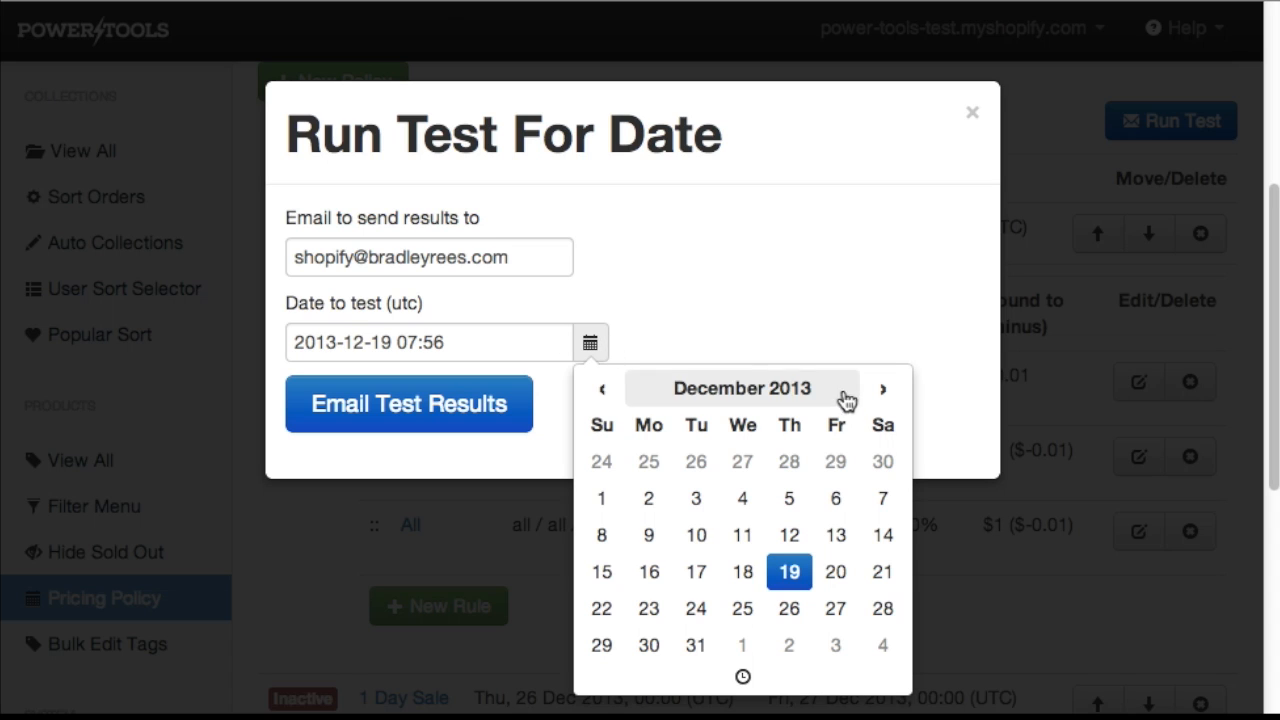
pyautogui.click(790, 612)
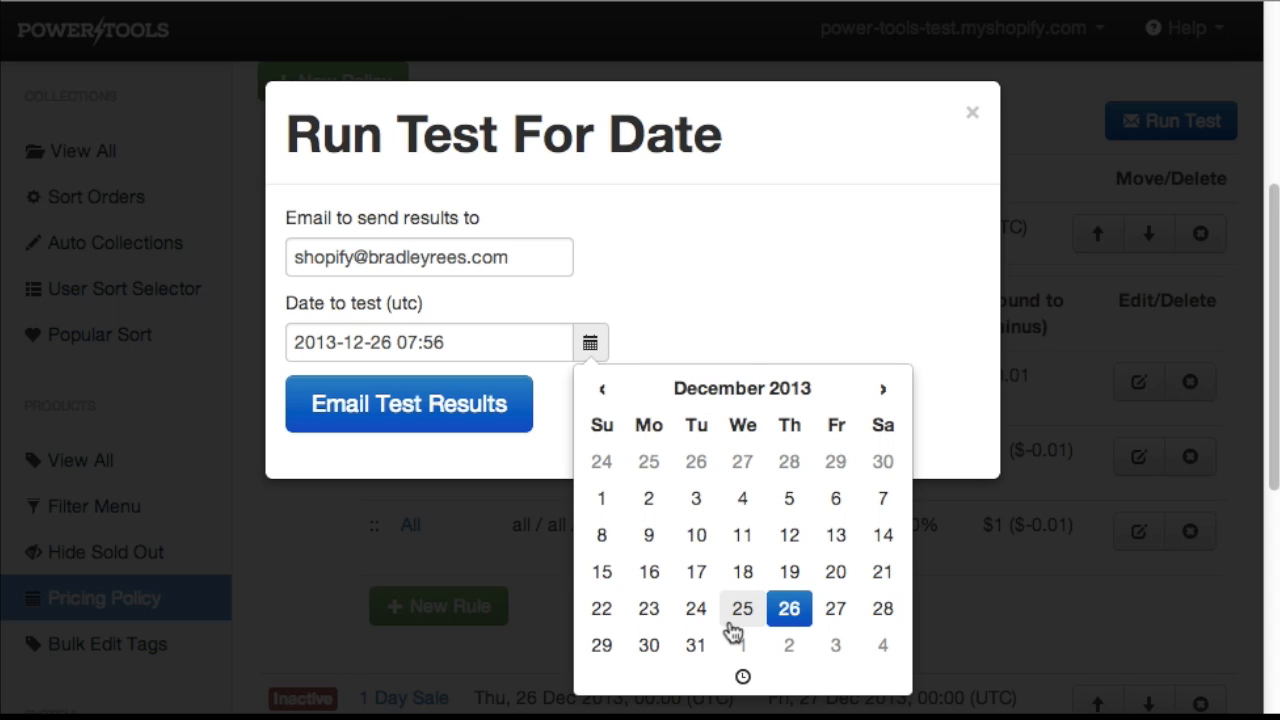
pyautogui.click(489, 343)
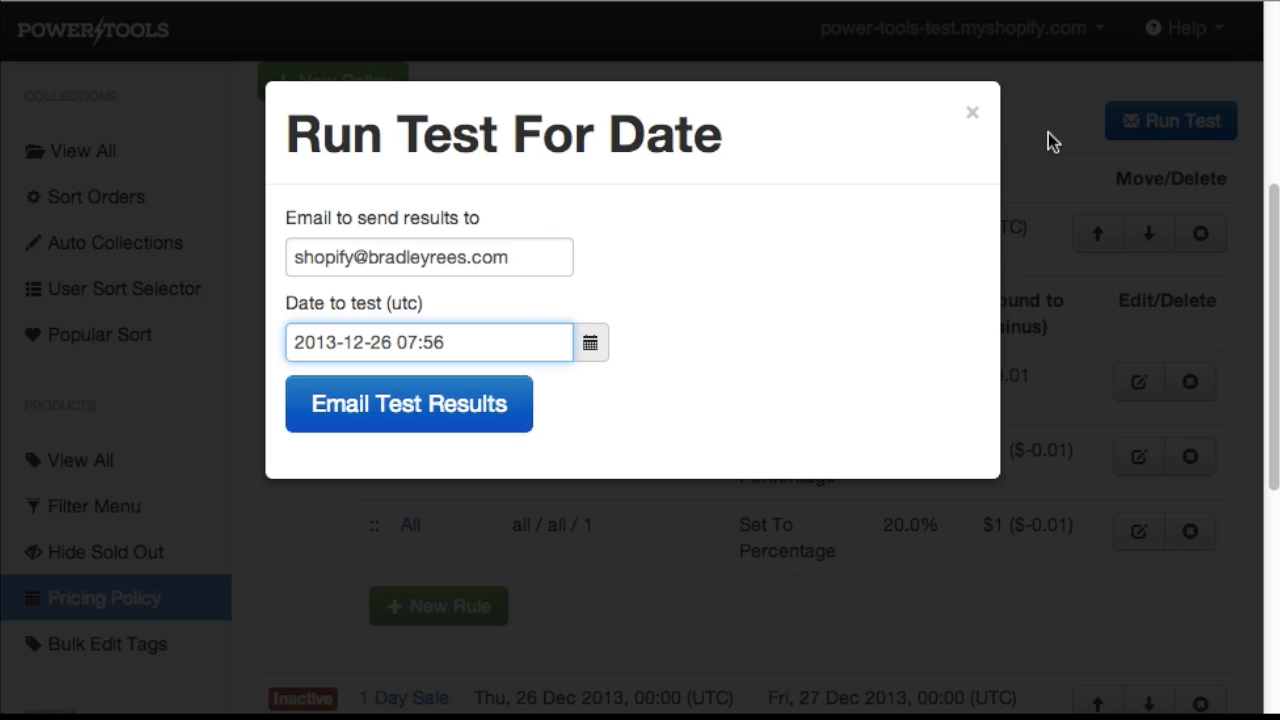
pyautogui.click(973, 118)
# Examine the Everyday and 1 Day Sale policy rules once more in the list.
pyautogui.scroll(-5, 811, 509)
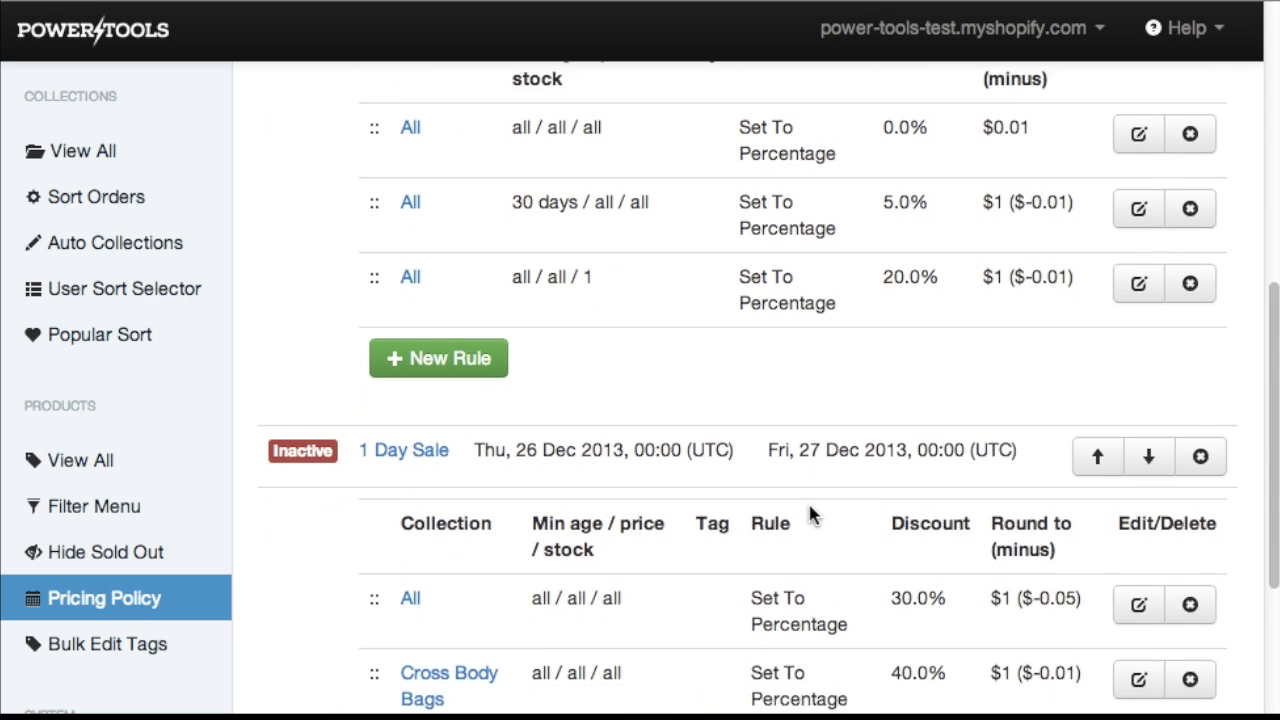
pyautogui.scroll(7, 811, 509)
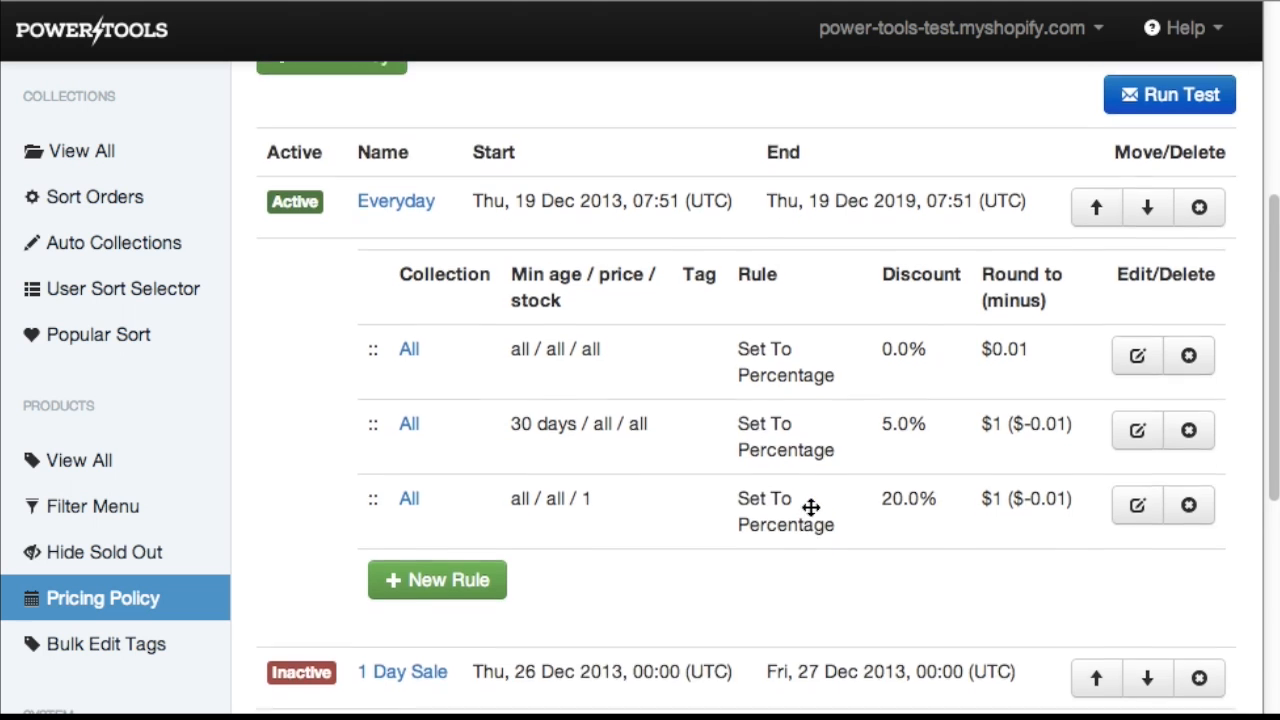
pyautogui.scroll(5, 810, 508)
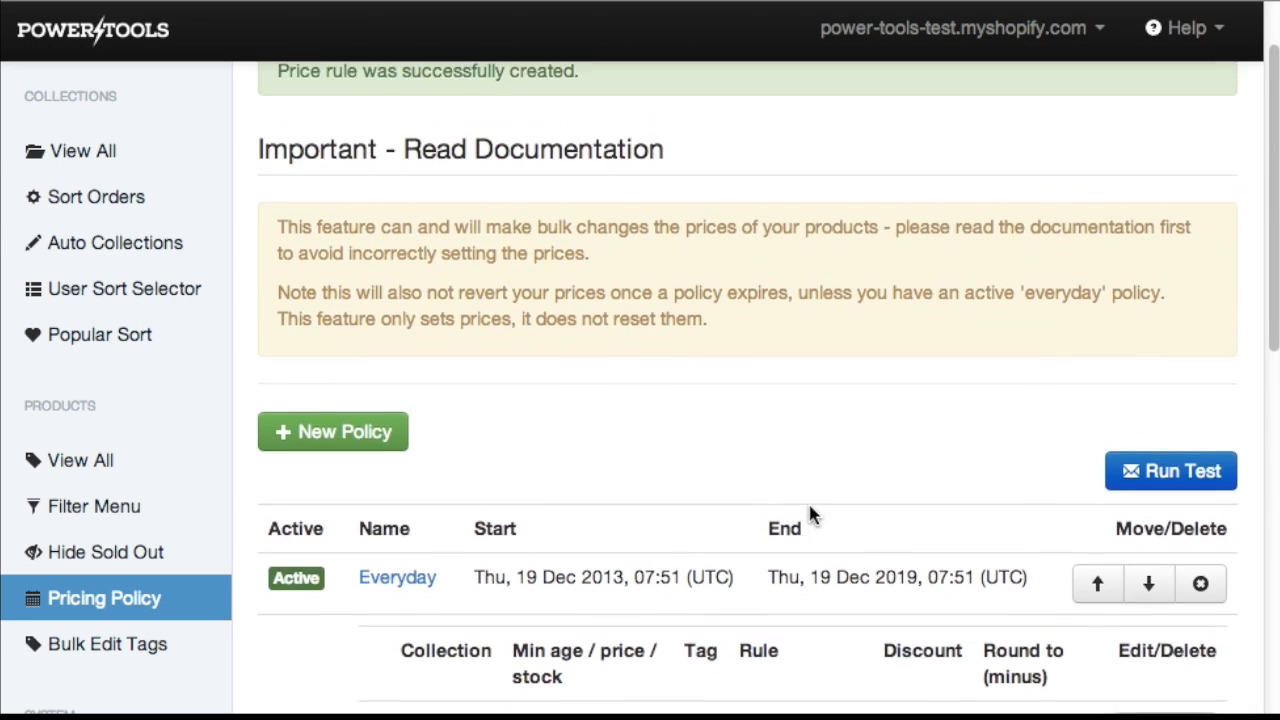
pyautogui.scroll(-3, 810, 514)
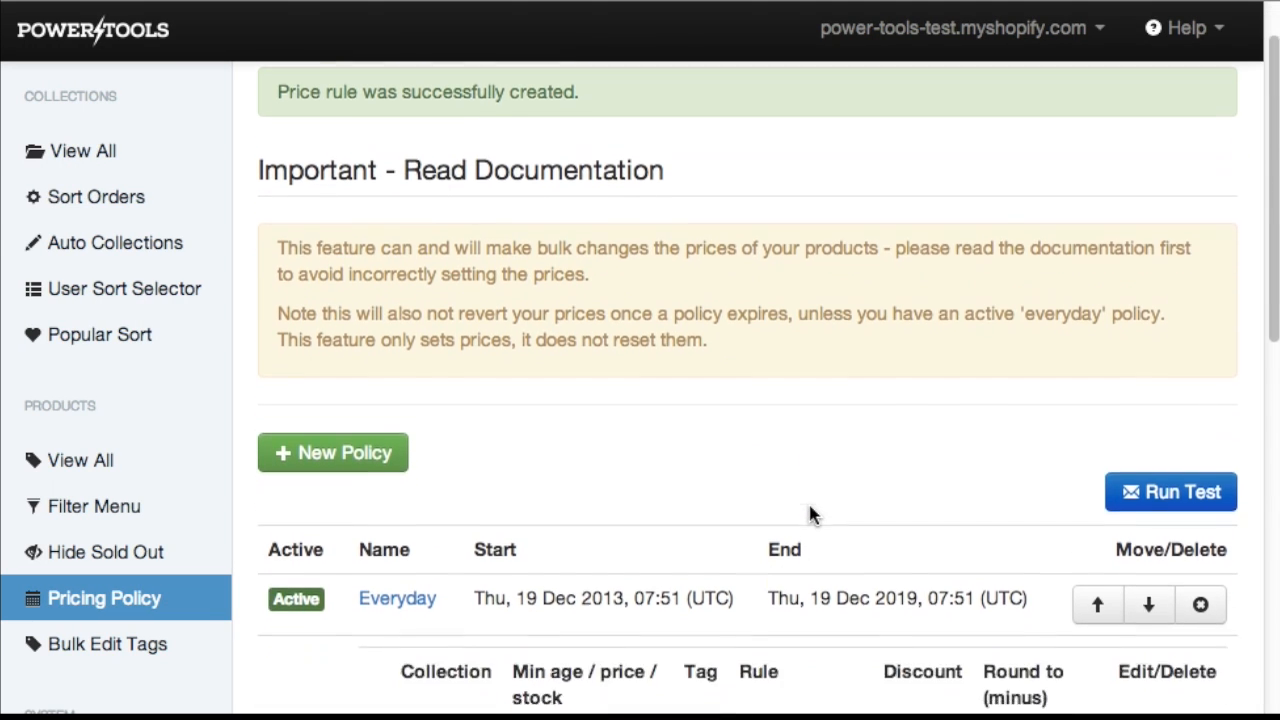
pyautogui.scroll(-7, 809, 506)
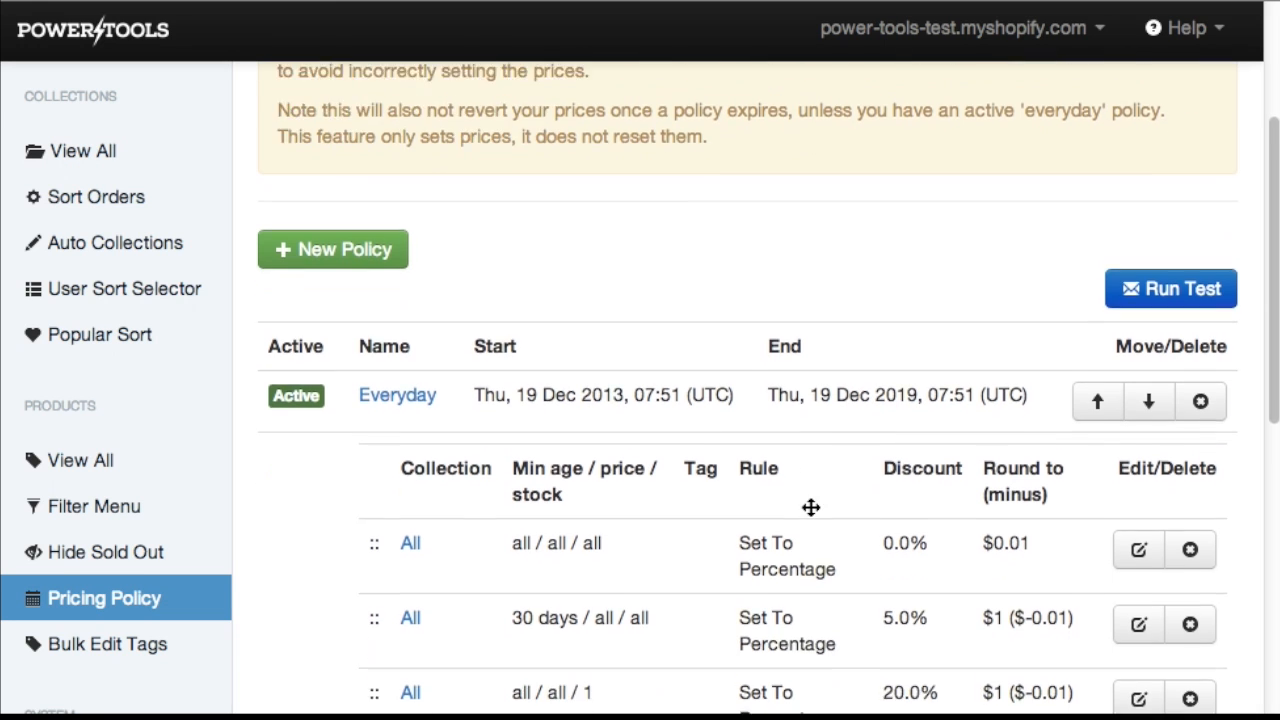
pyautogui.scroll(-2, 810, 512)
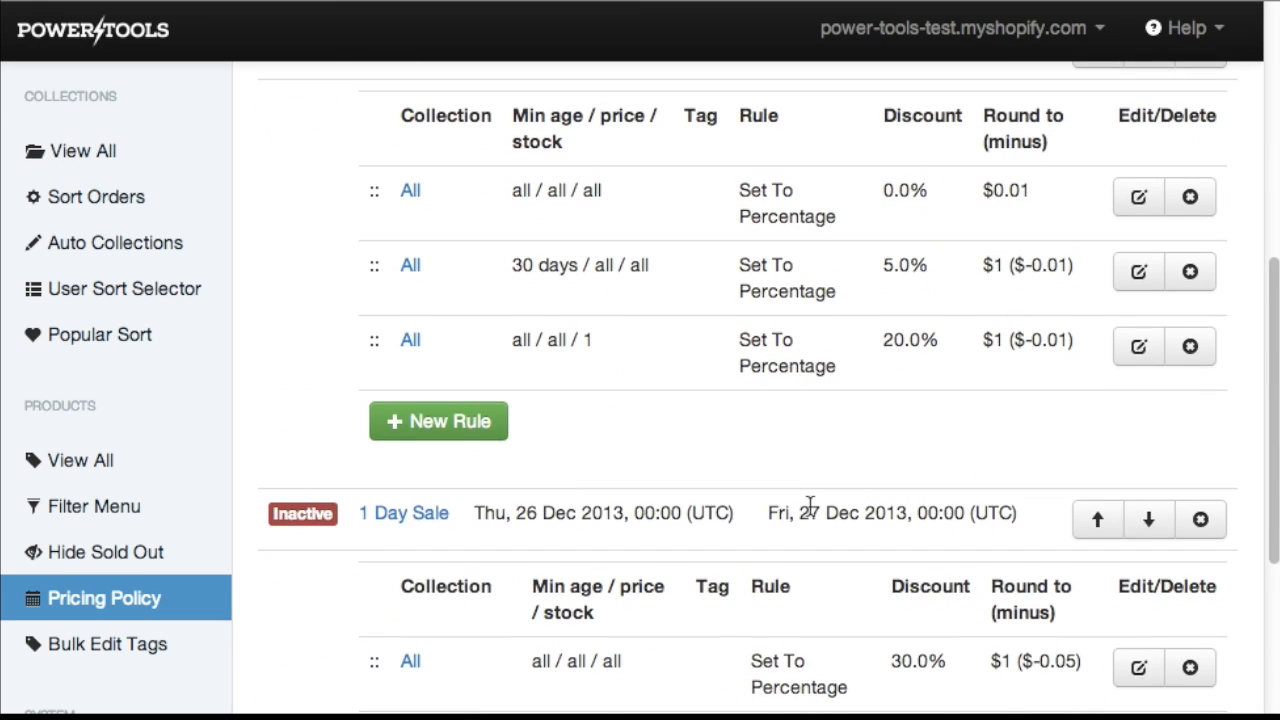